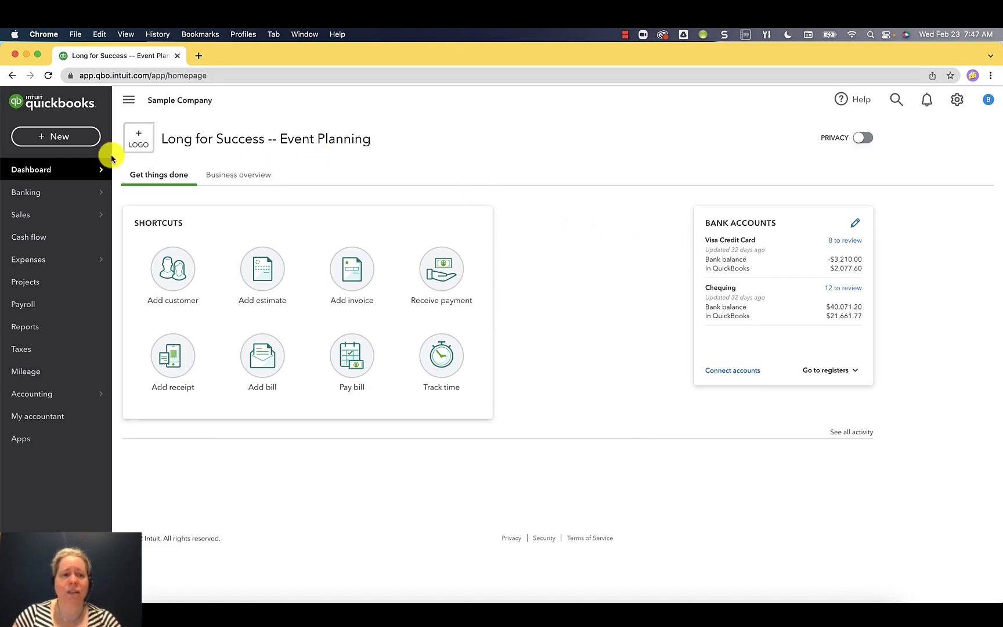
# Start a new invoice, view the available discount types below the subtotal, and close the invoice without saving
pyautogui.click(65, 142)
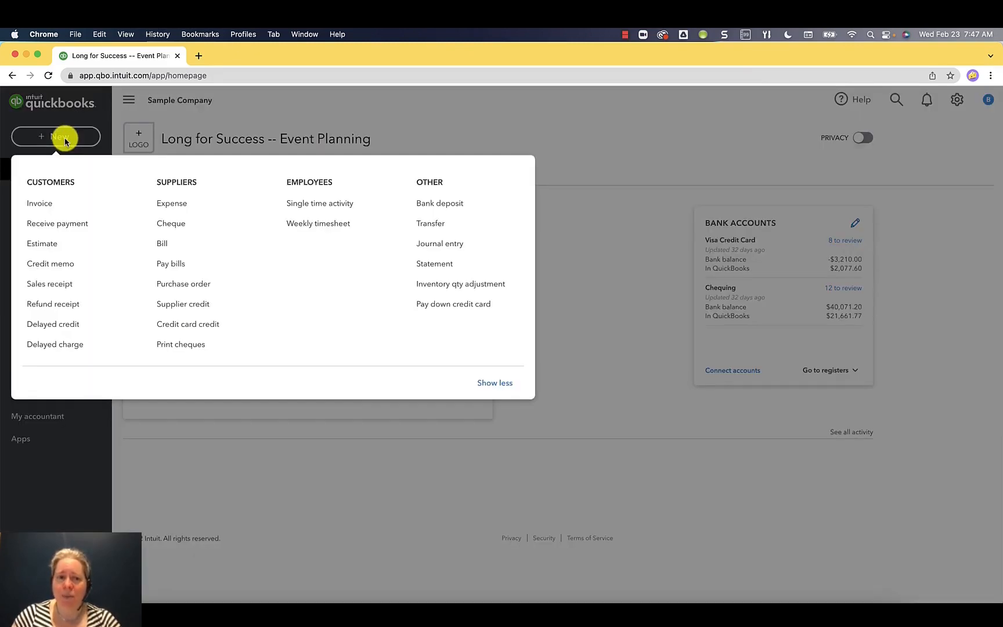
pyautogui.click(47, 211)
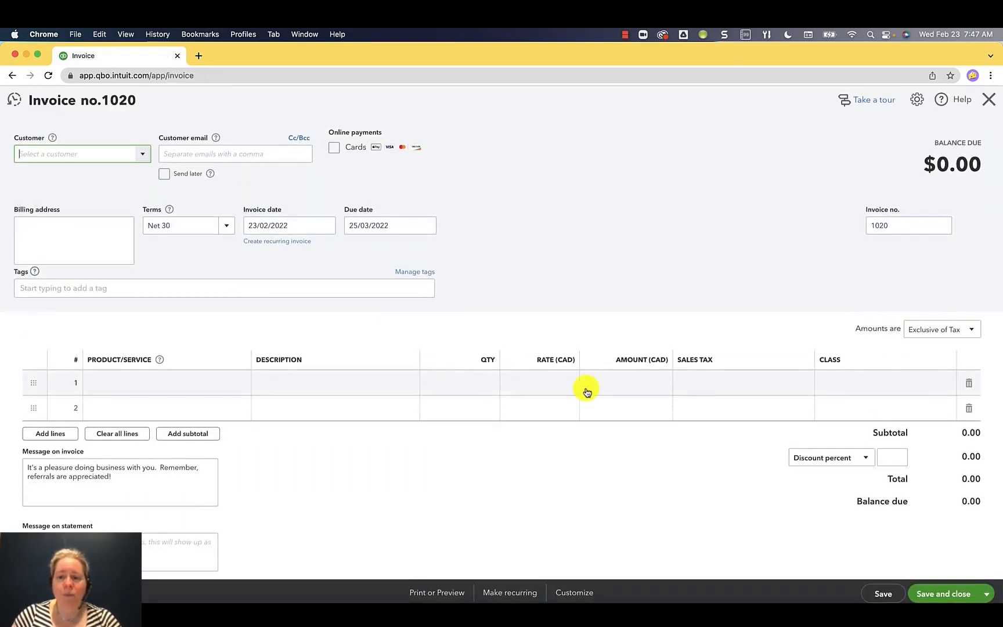
pyautogui.click(856, 460)
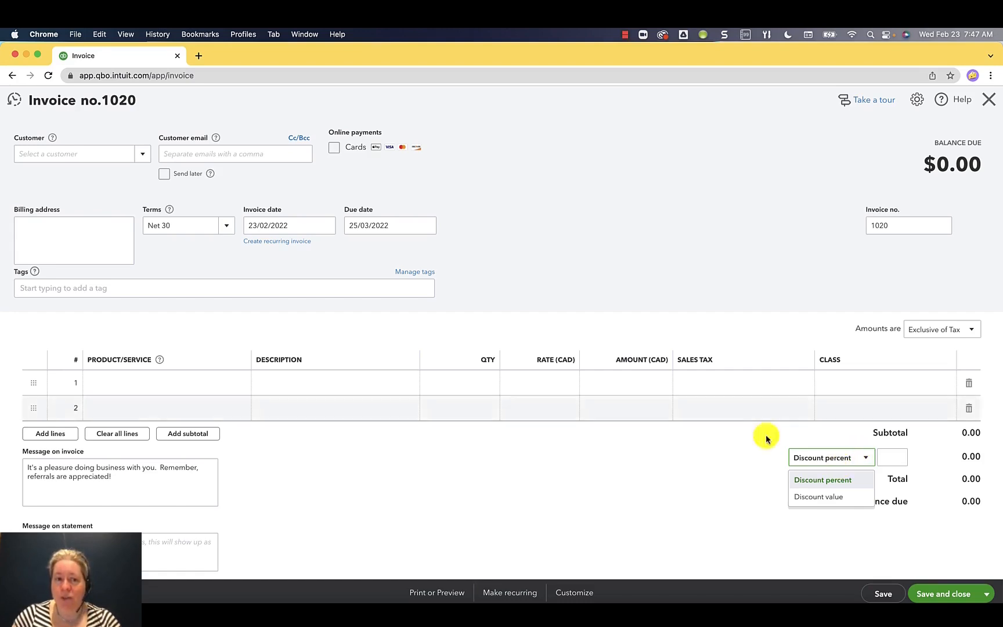
pyautogui.click(989, 106)
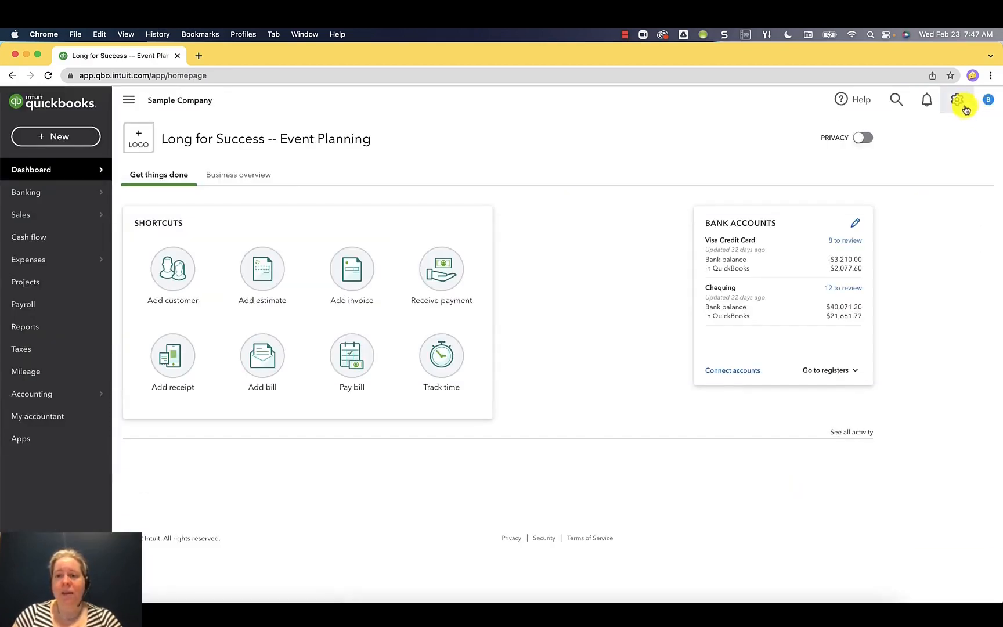
# Check which discount account is assigned in the advanced chart of accounts settings, leaving the settings unchanged
pyautogui.click(960, 102)
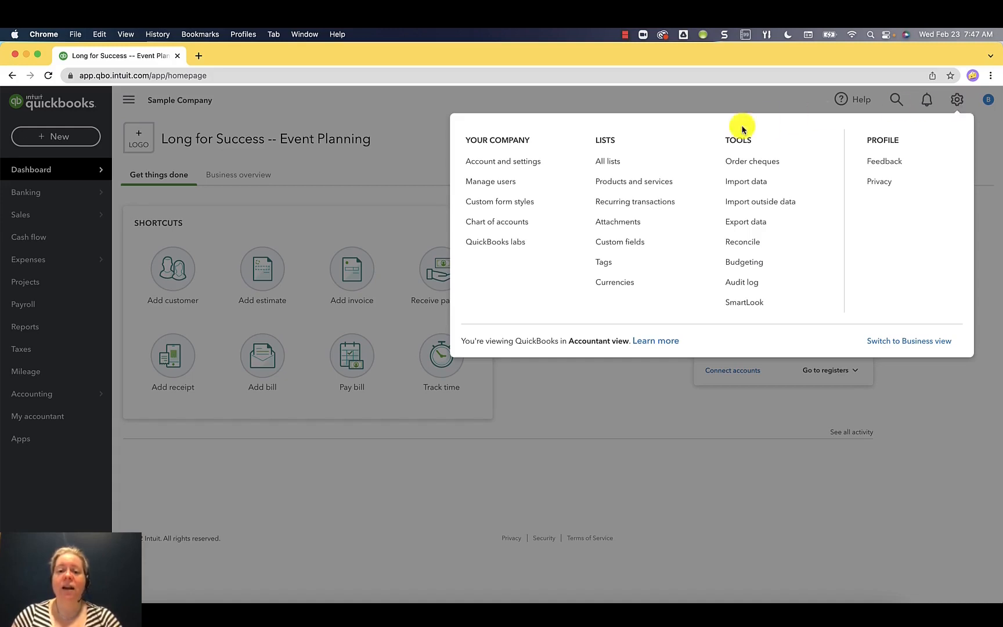
pyautogui.click(534, 161)
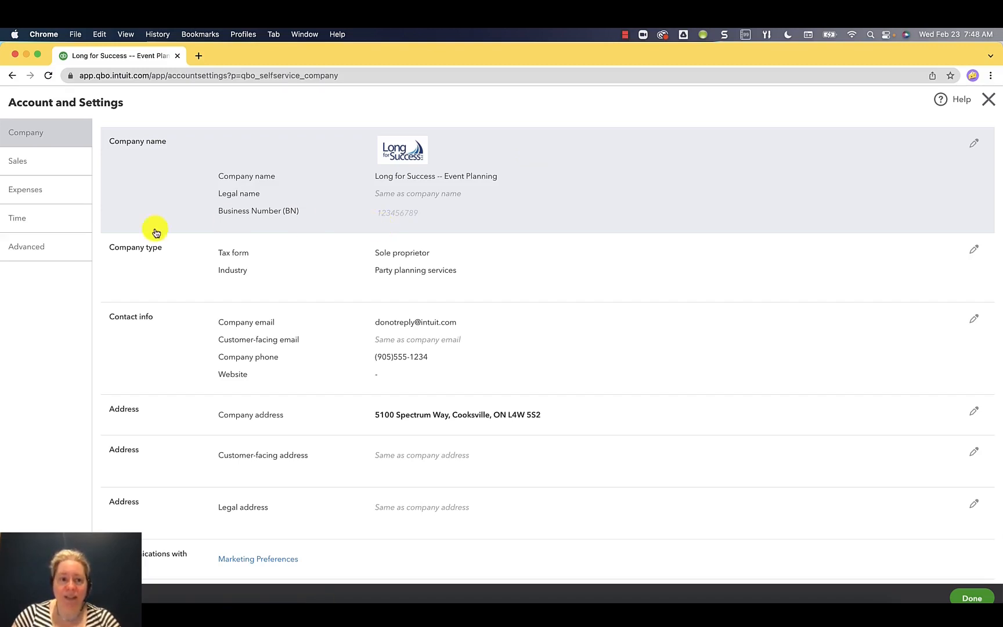
pyautogui.click(61, 254)
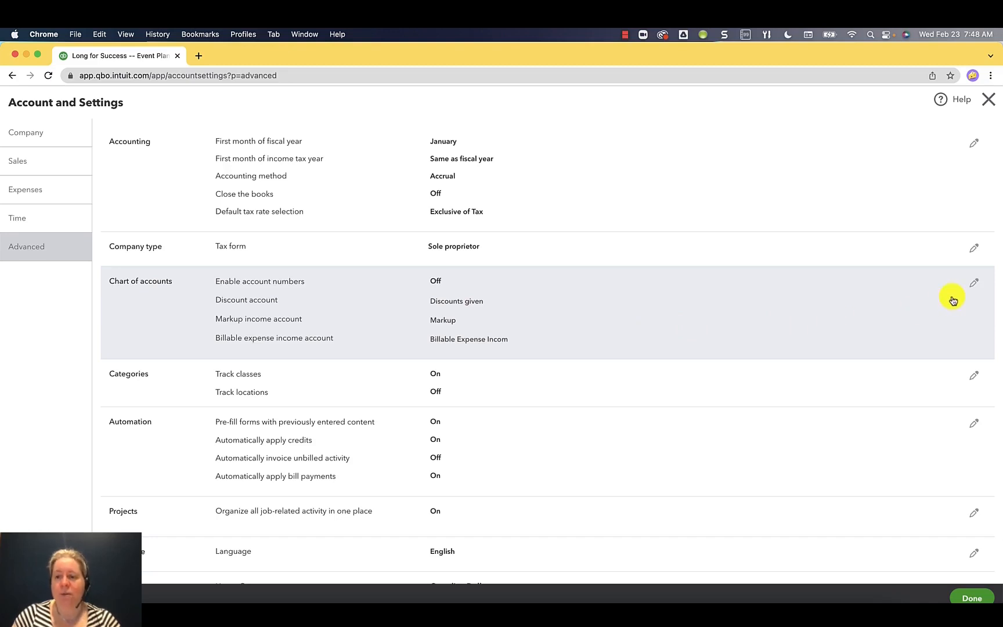
pyautogui.click(974, 289)
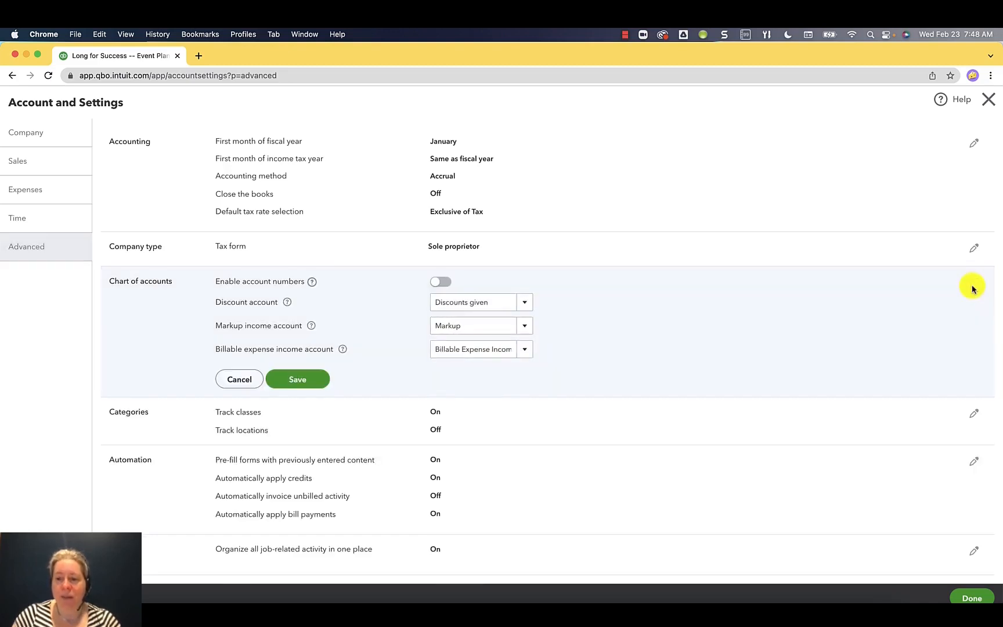
pyautogui.click(522, 303)
pyautogui.scroll(5, 529, 351)
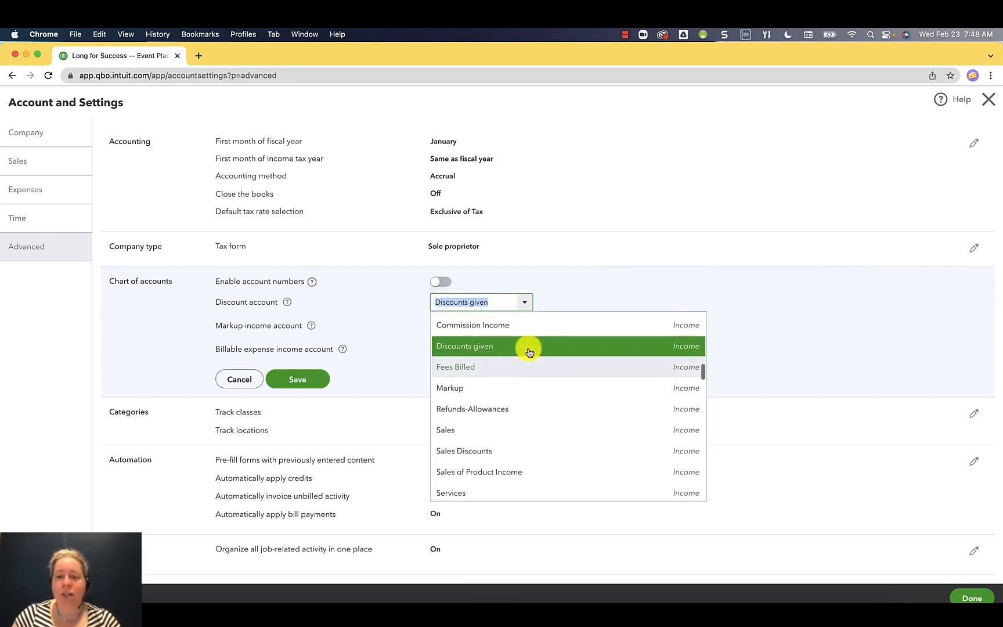
pyautogui.scroll(-3, 528, 351)
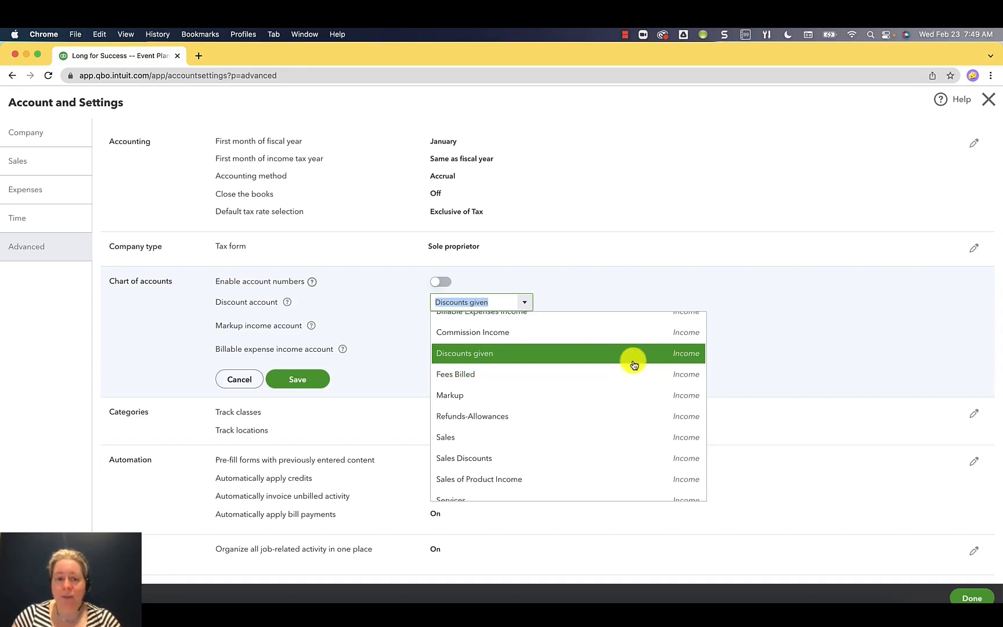
pyautogui.click(236, 379)
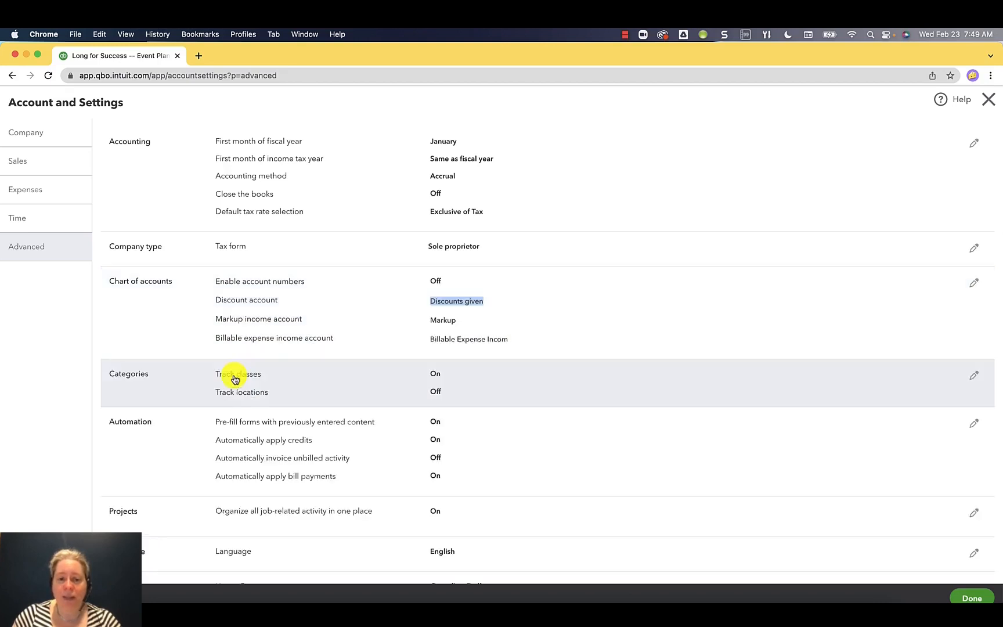
pyautogui.click(989, 101)
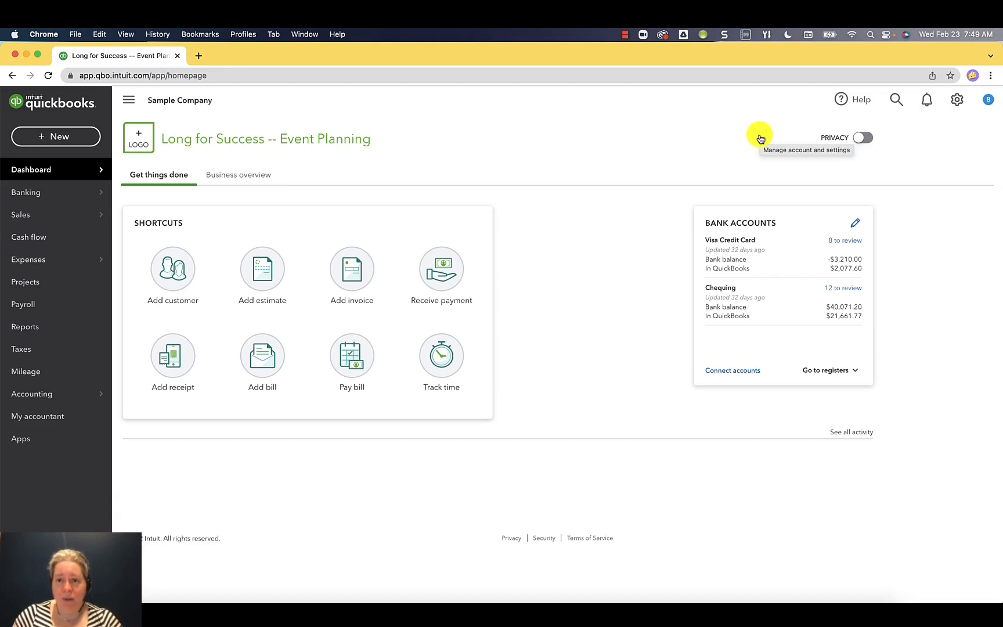
# Create a new service item named "Disocunt" in the products and services list
pyautogui.click(959, 102)
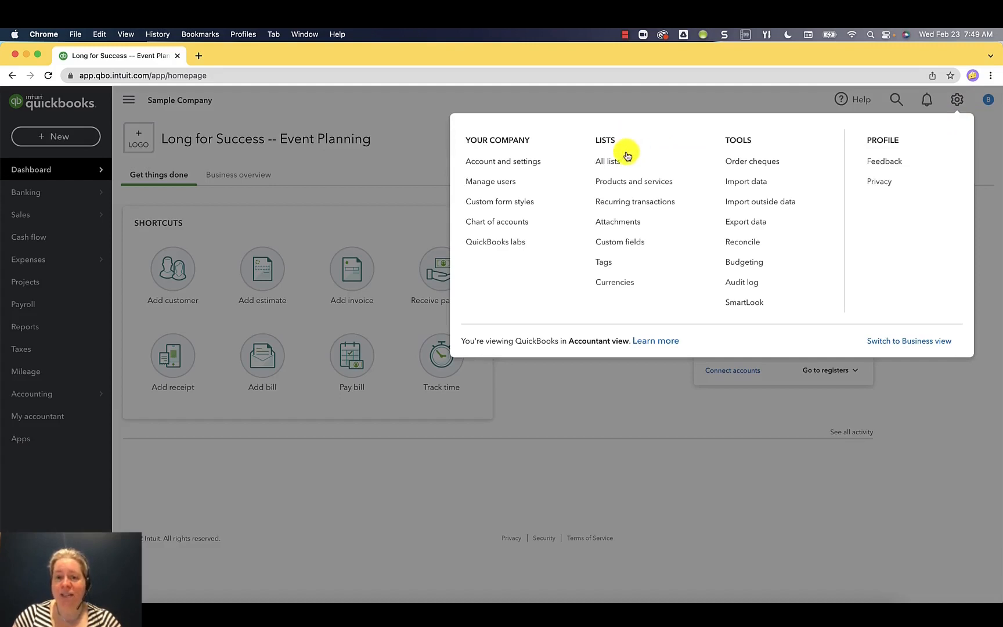
pyautogui.click(626, 182)
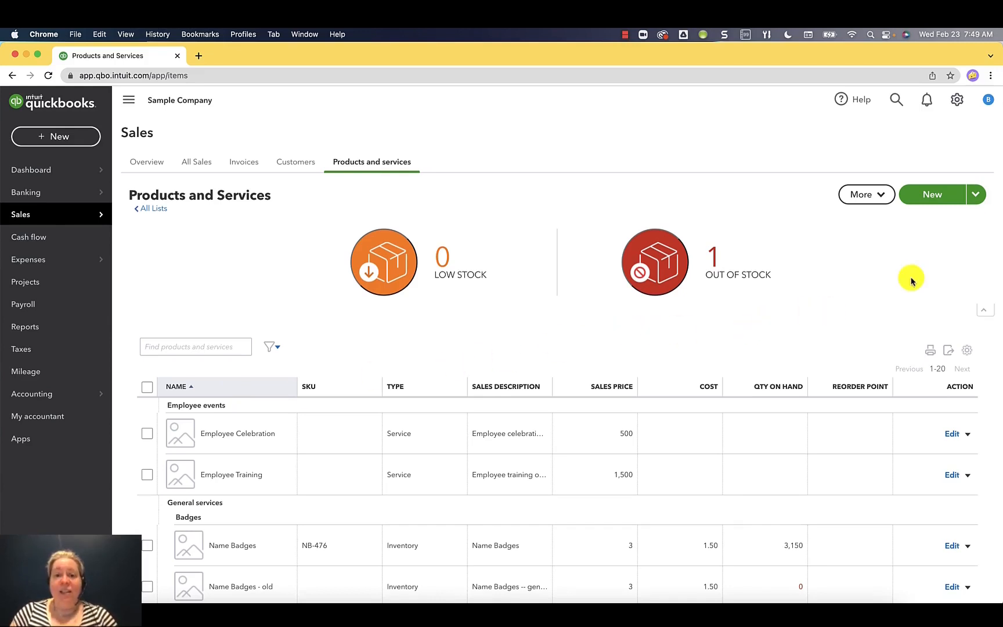
pyautogui.click(931, 204)
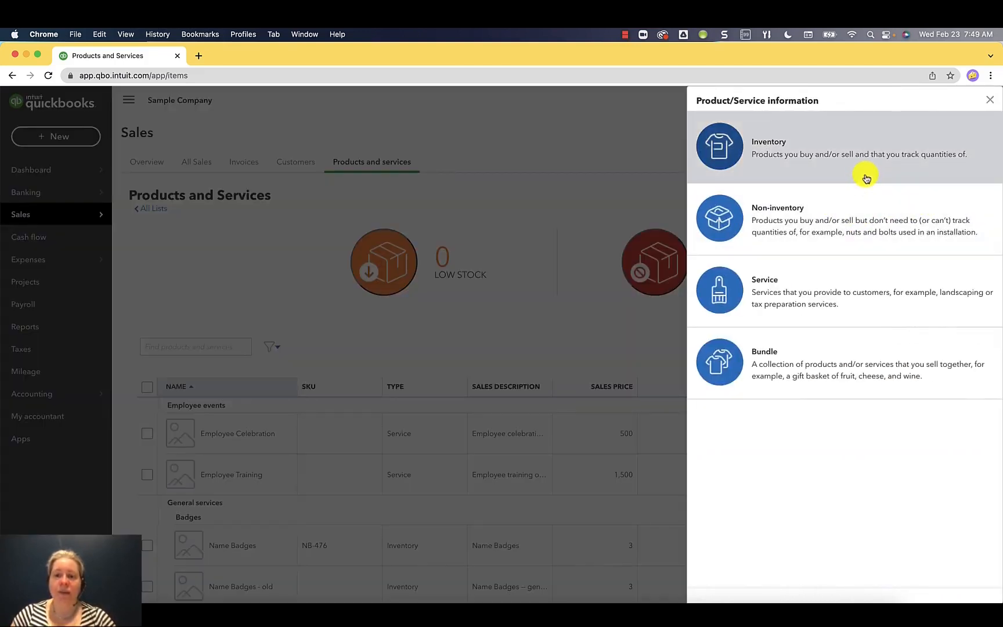
pyautogui.click(846, 271)
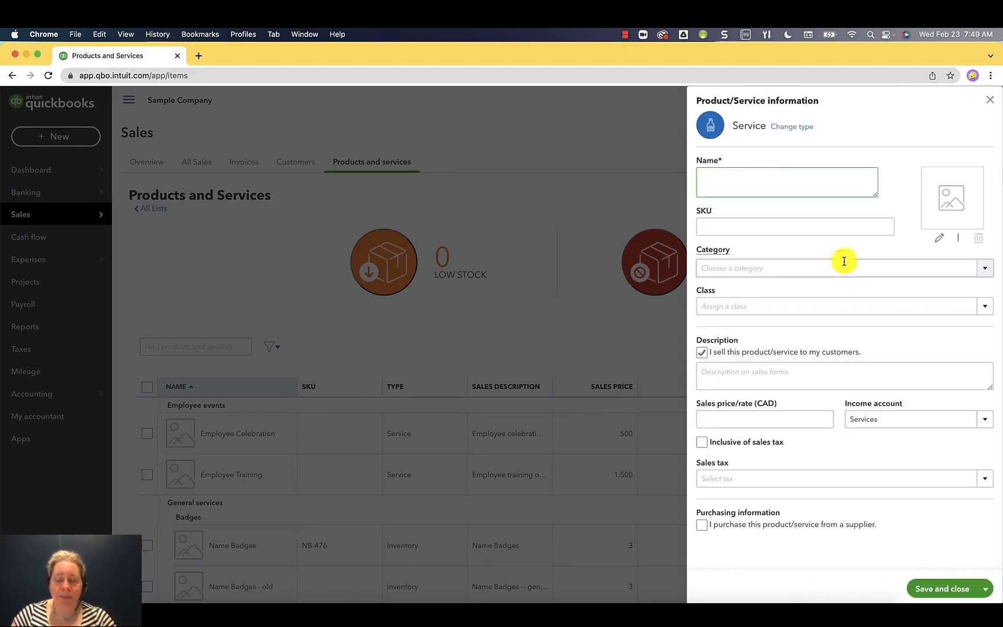
pyautogui.write('Disocunt')
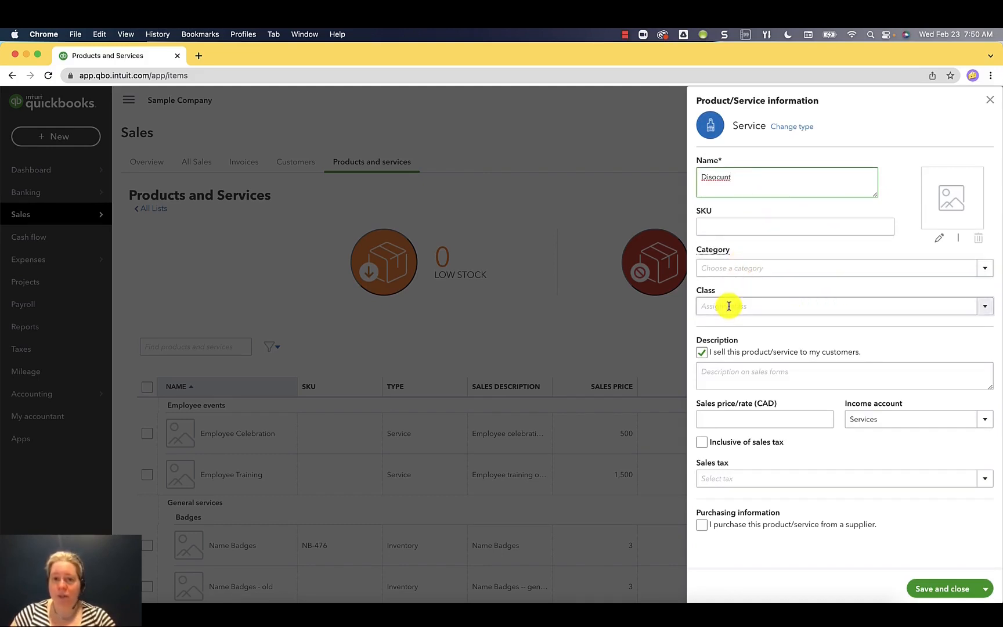
# Enter "Discount applied to invoice" as the service's description on sales forms
pyautogui.click(705, 372)
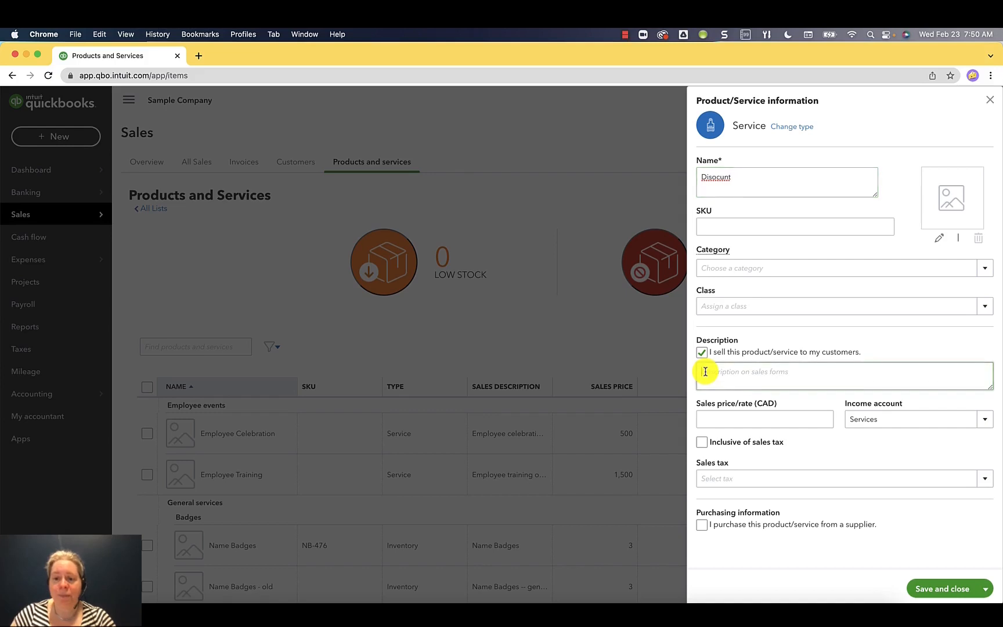
pyautogui.write('D')
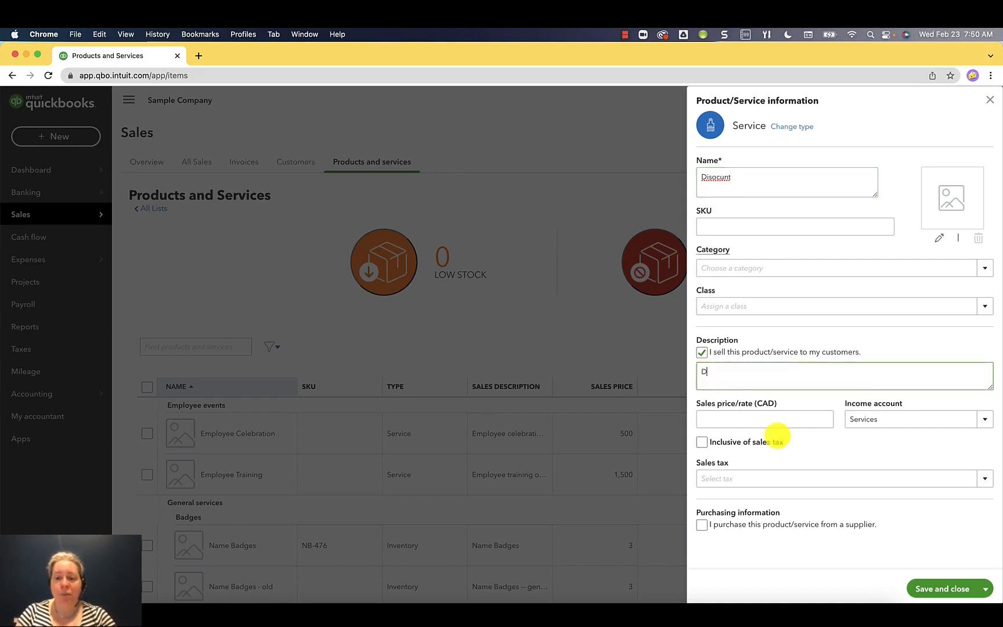
pyautogui.write('iscount appied')
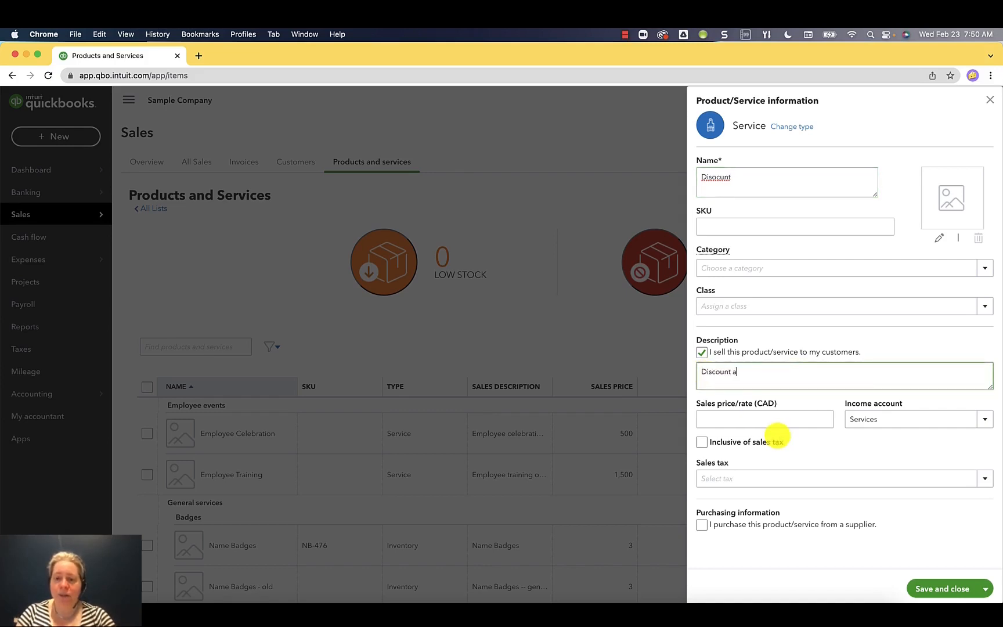
pyautogui.press('BackSpace')
pyautogui.press('BackSpace')
pyautogui.press('BackSpace')
pyautogui.press('BackSpace')
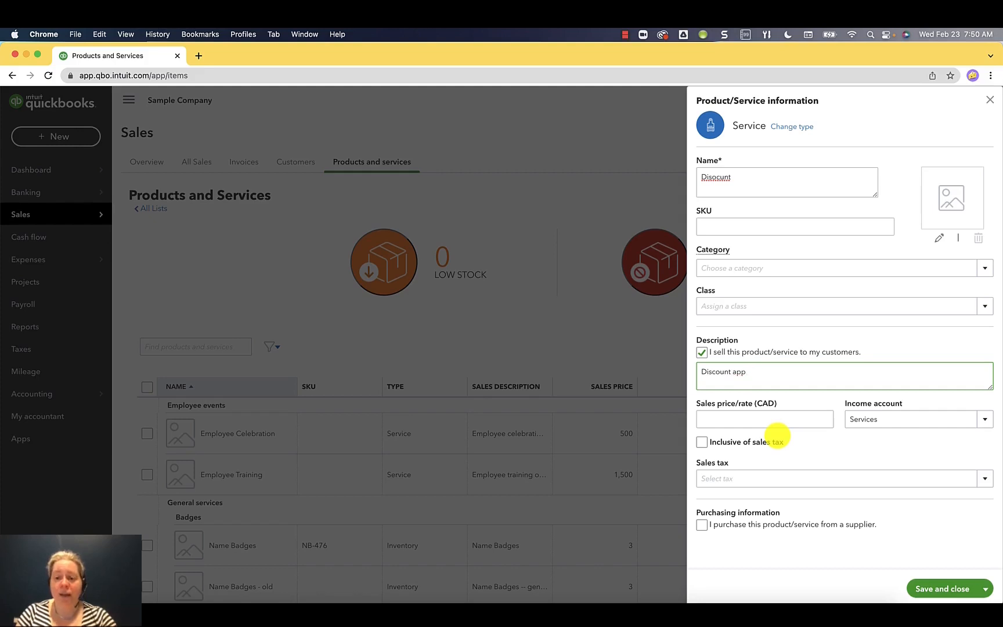
pyautogui.write('lied to invoice')
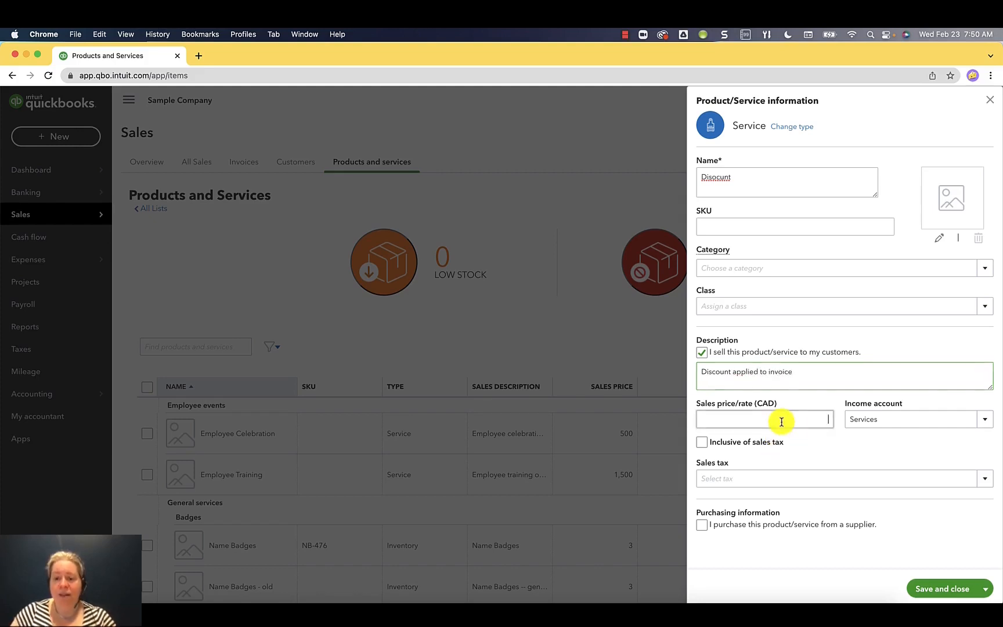
# Assign the Sales Discounts income account to the service, leave its price and sales tax blank, and save it
pyautogui.click(782, 422)
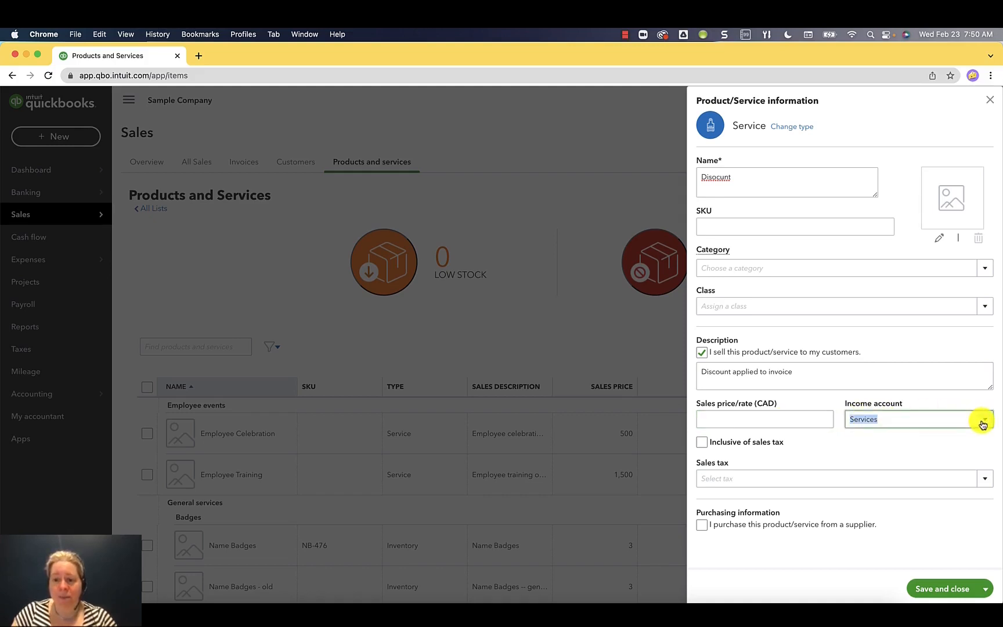
pyautogui.click(982, 423)
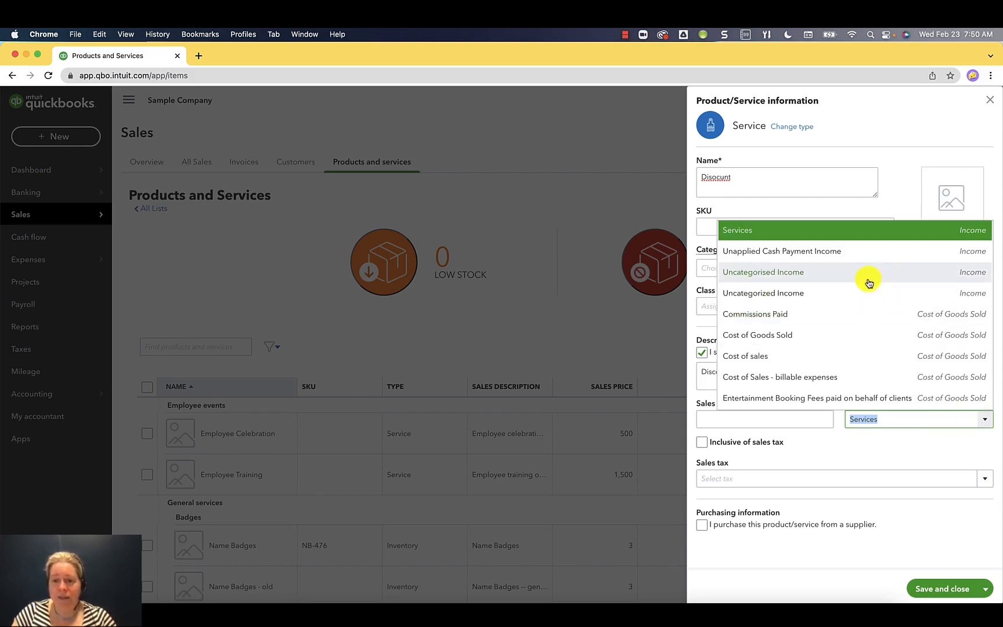
pyautogui.scroll(4, 842, 321)
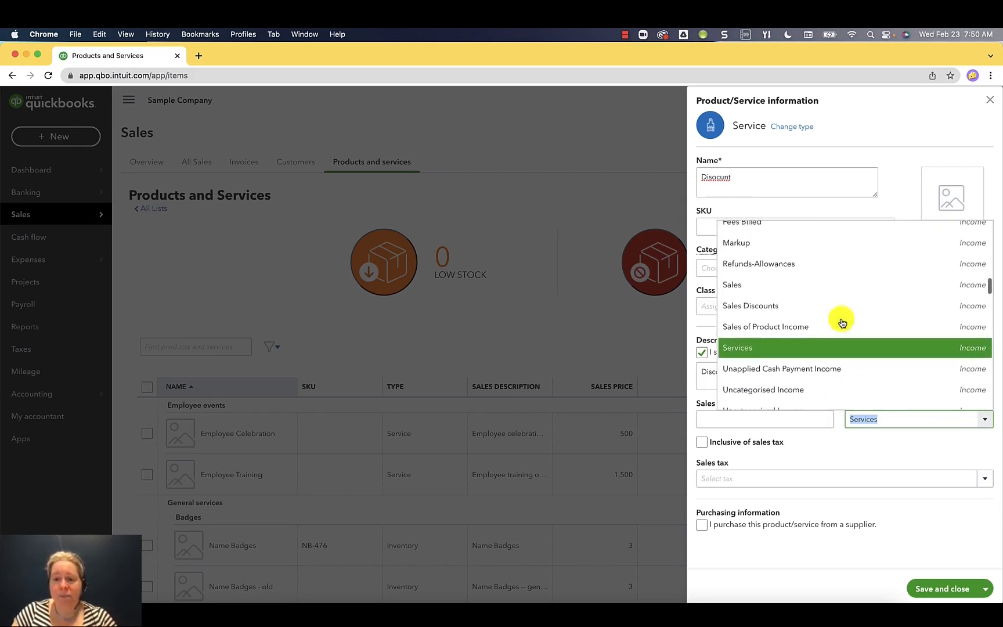
pyautogui.click(795, 314)
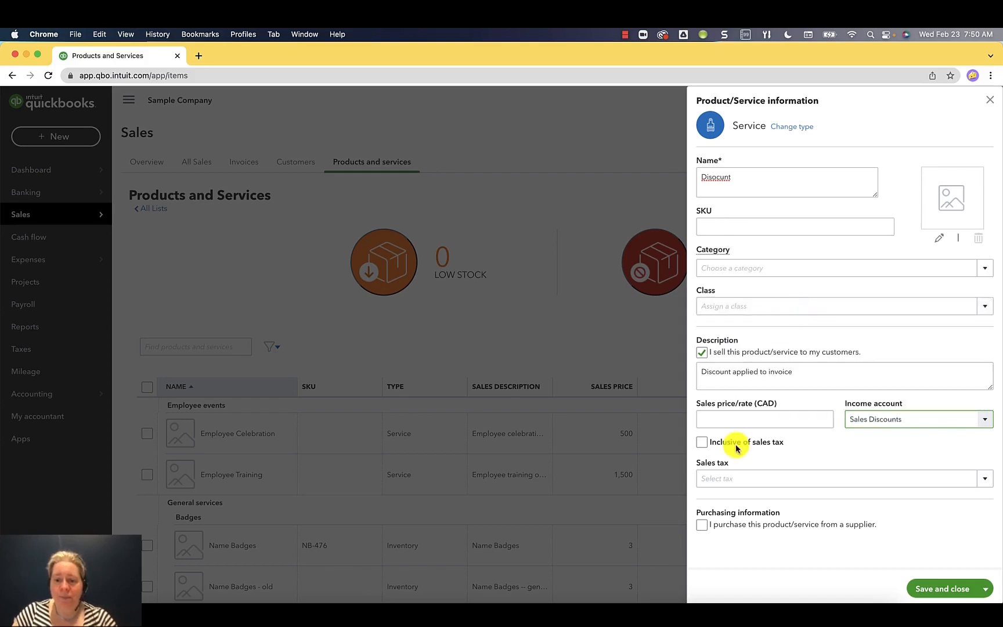
pyautogui.click(750, 474)
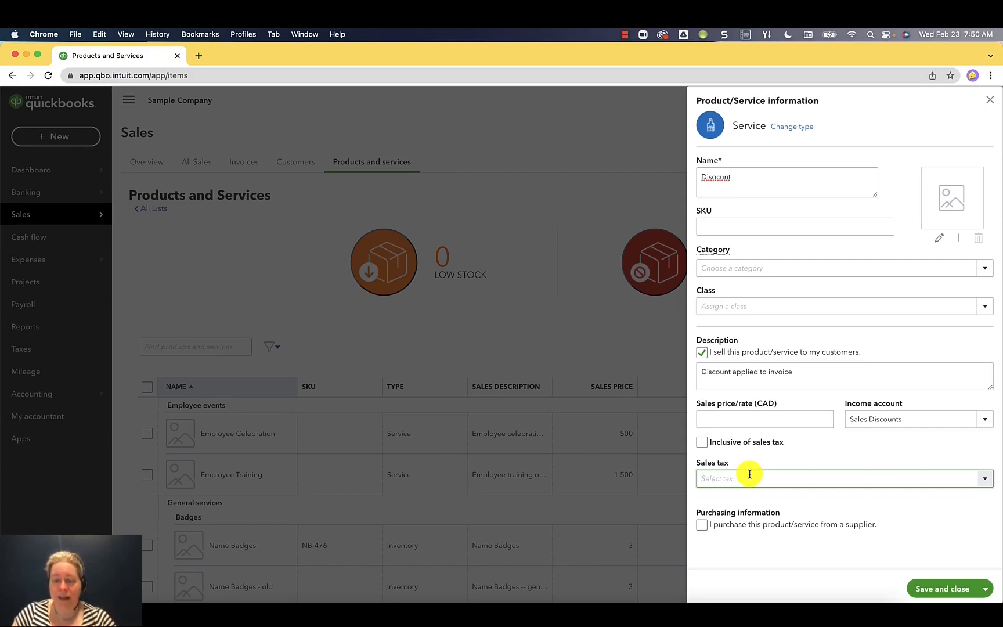
pyautogui.click(940, 591)
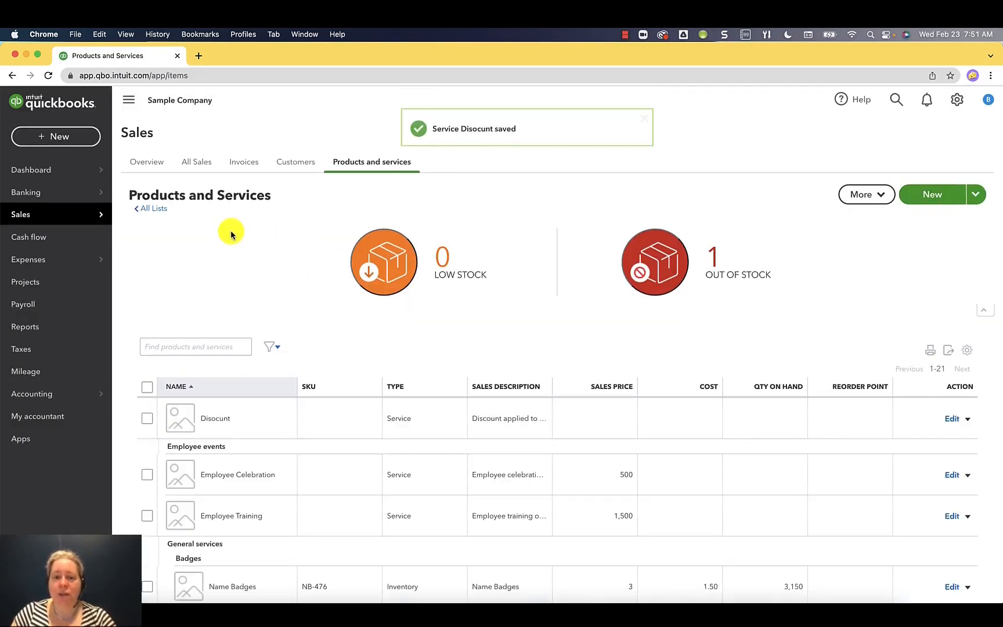
# Start a new invoice and add General services:Catering on the first line at a rate of 1500
pyautogui.click(64, 137)
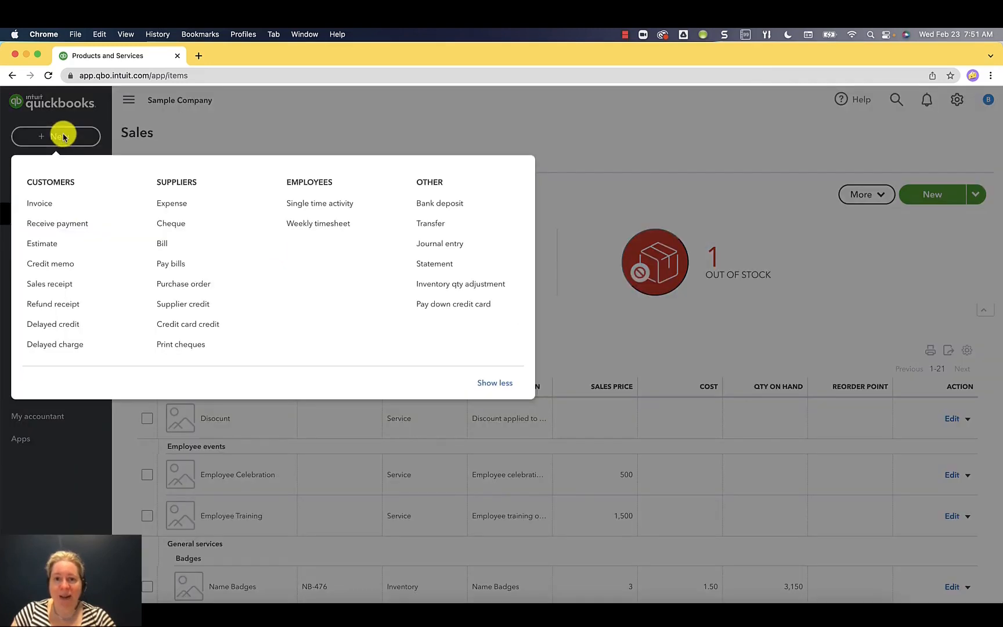
pyautogui.click(40, 206)
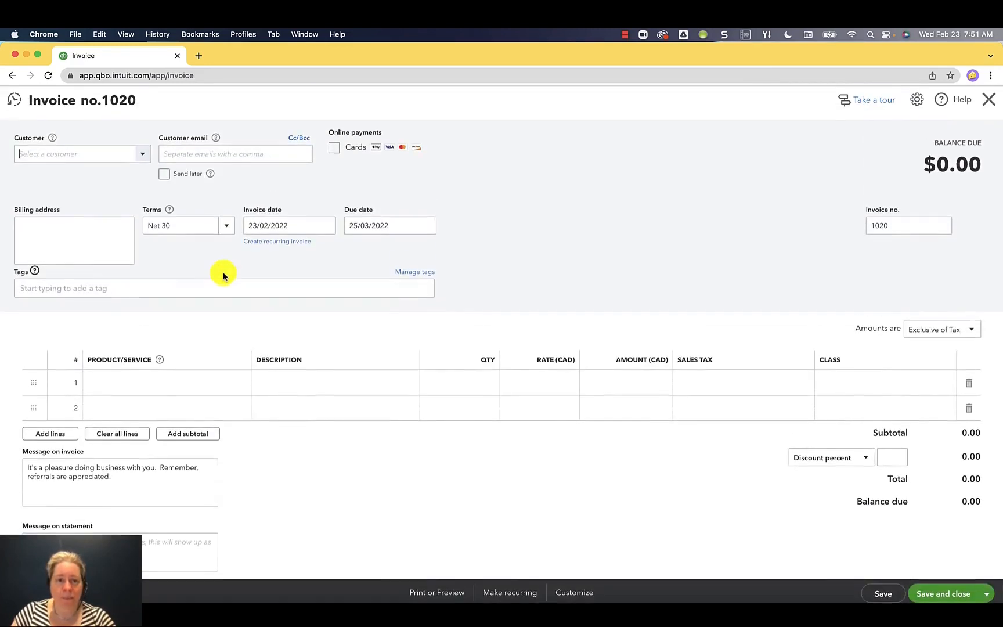
pyautogui.click(166, 392)
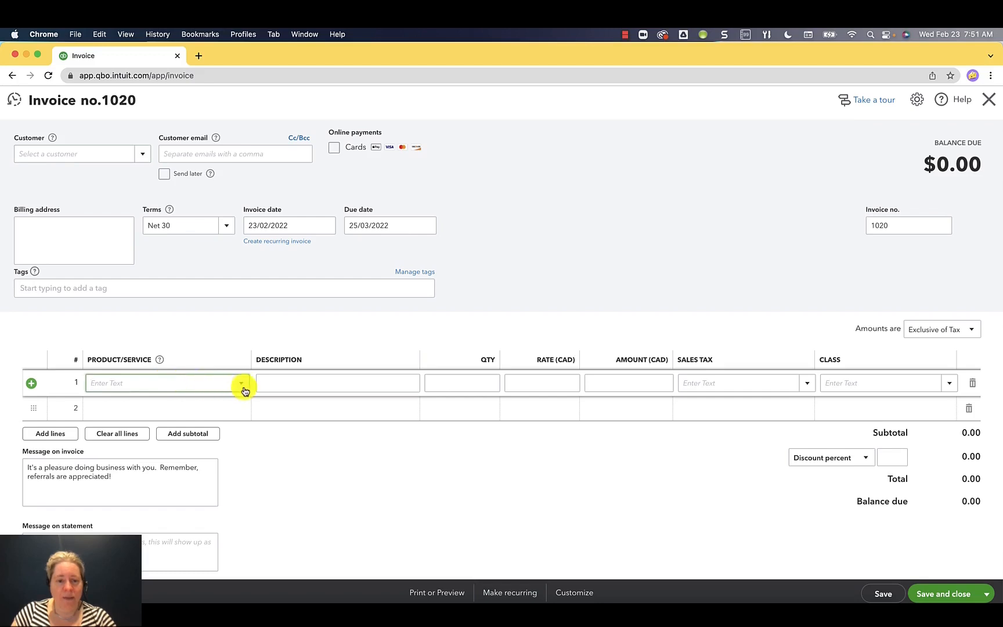
pyautogui.click(244, 389)
pyautogui.click(116, 424)
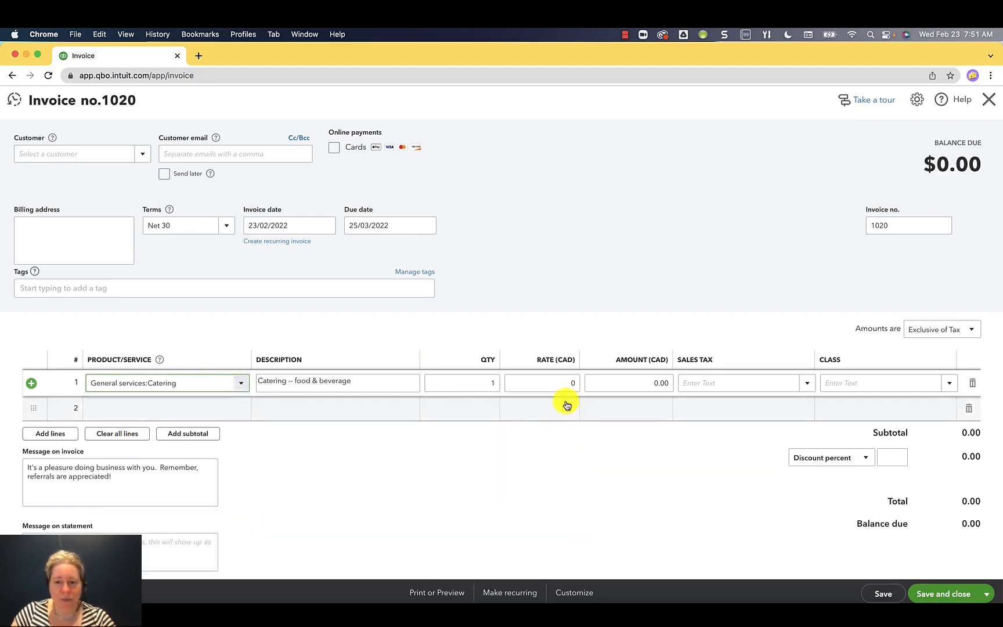
pyautogui.click(552, 386)
pyautogui.write('1500')
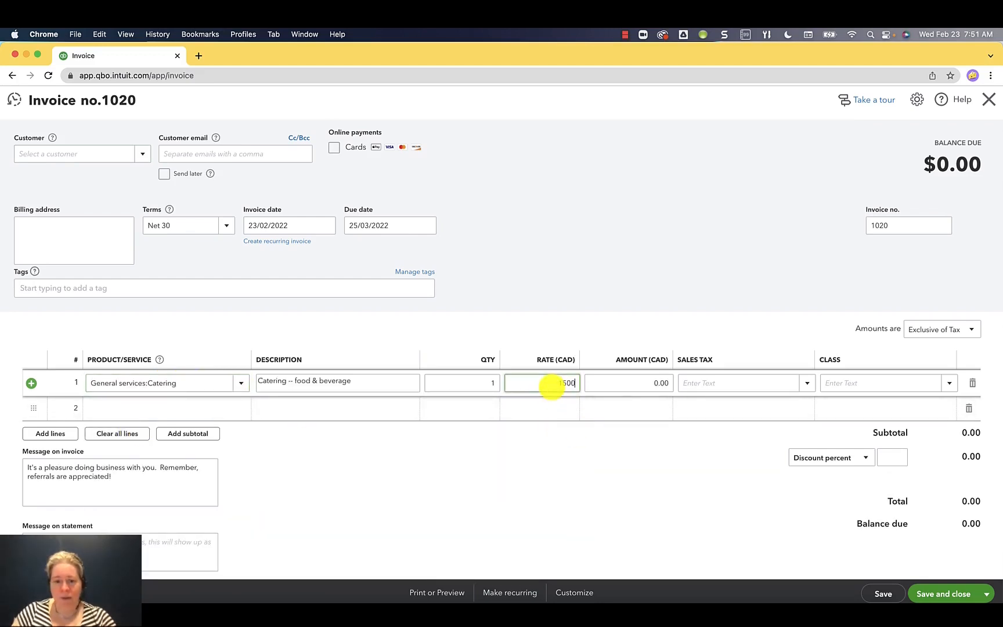
pyautogui.press('Tab')
# Add General services:Entertainment on the invoice's second line at a rate of 500
pyautogui.click(230, 456)
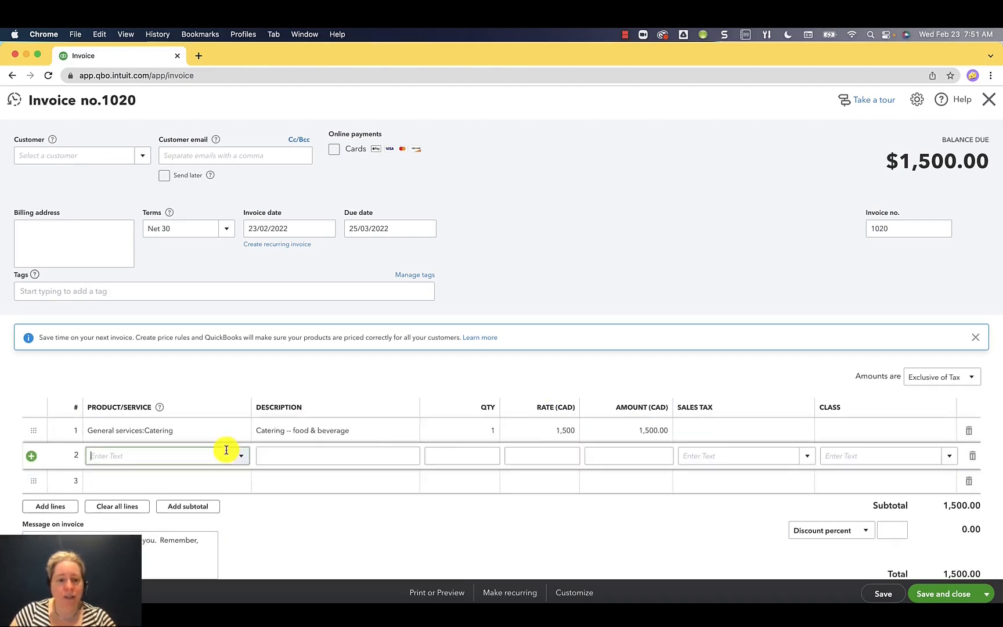
pyautogui.click(247, 457)
pyautogui.click(227, 415)
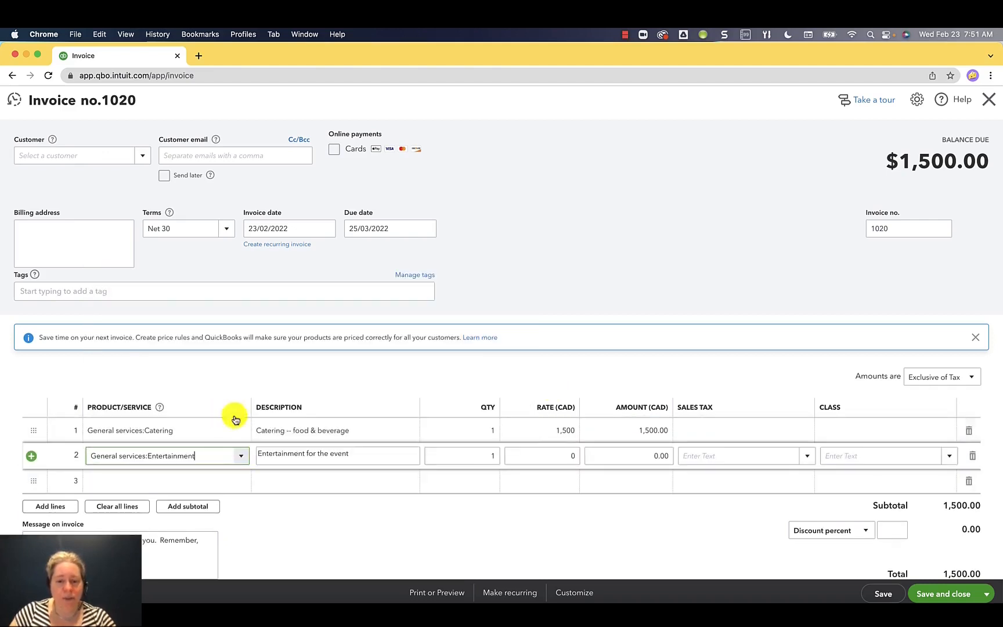
pyautogui.click(542, 462)
pyautogui.write('500')
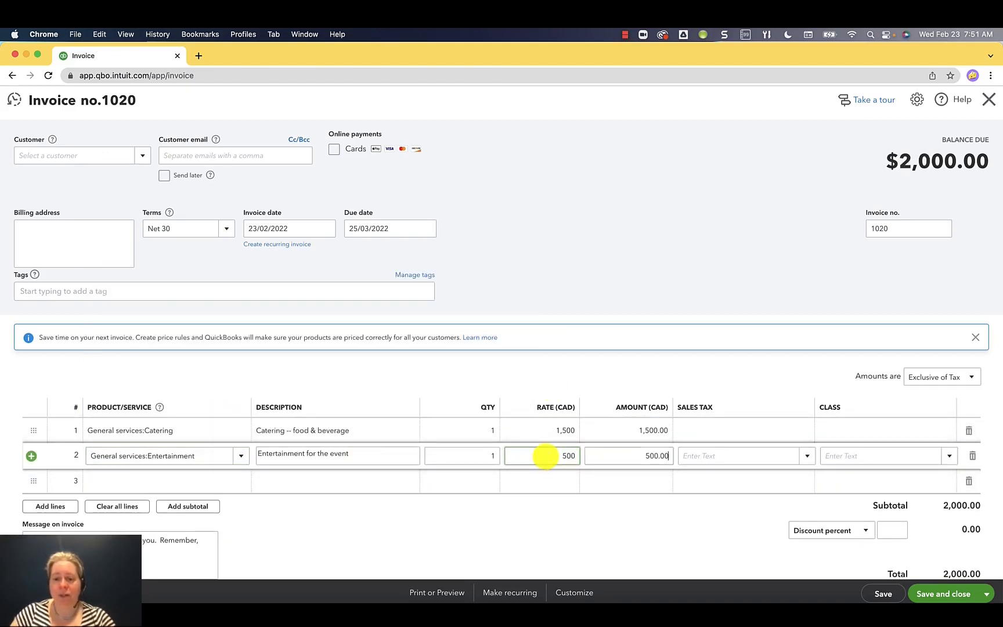
pyautogui.press('Tab')
# Apply the HST ON sales tax to both the Catering and Entertainment lines
pyautogui.scroll(-3, 546, 456)
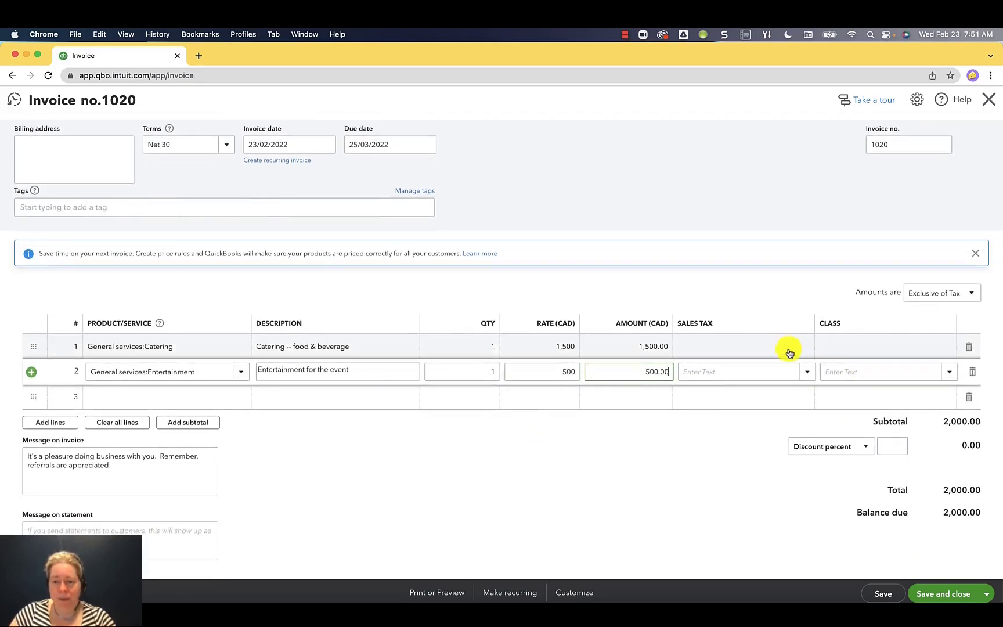
pyautogui.click(789, 349)
pyautogui.write('on')
pyautogui.press('Tab')
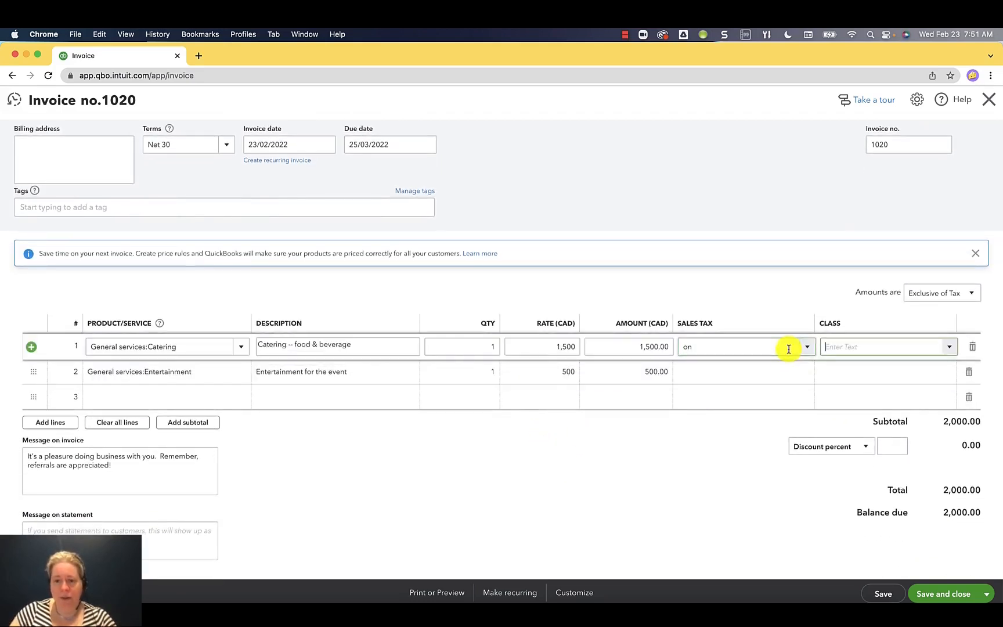
pyautogui.click(737, 350)
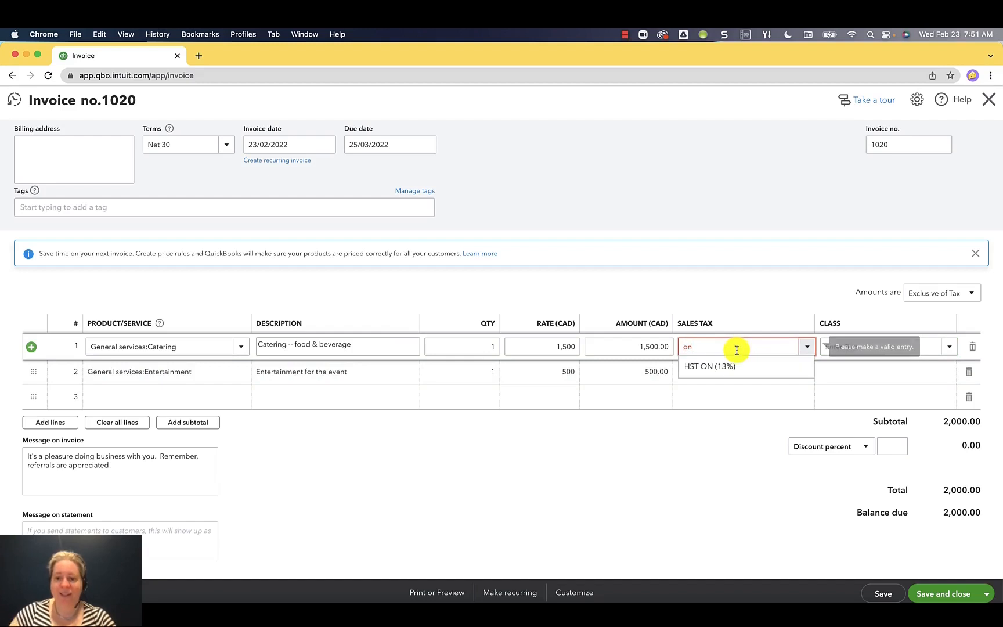
pyautogui.click(724, 367)
pyautogui.click(703, 373)
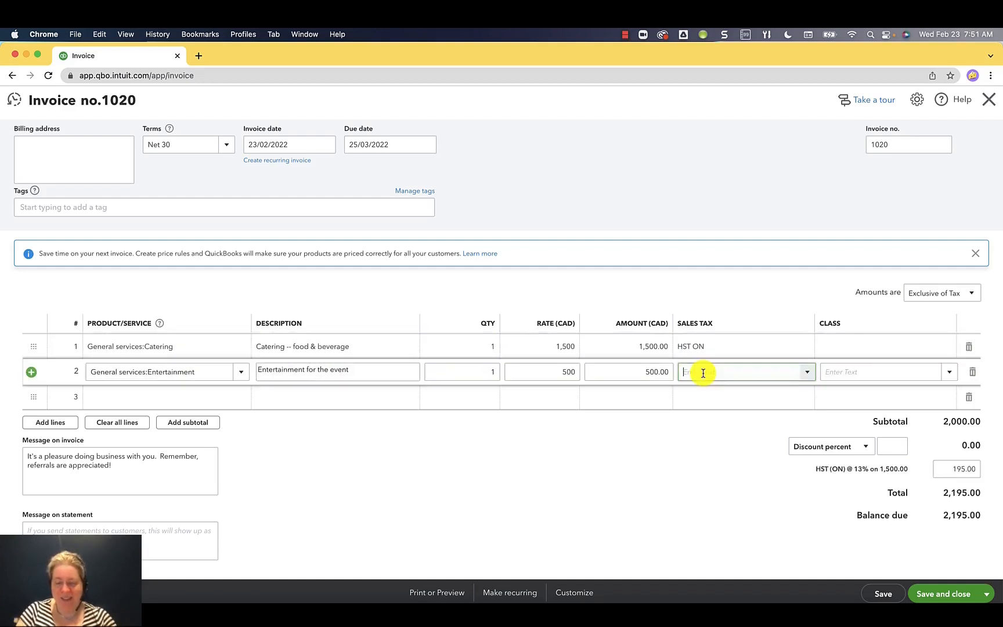
pyautogui.write('hst')
pyautogui.press('Tab')
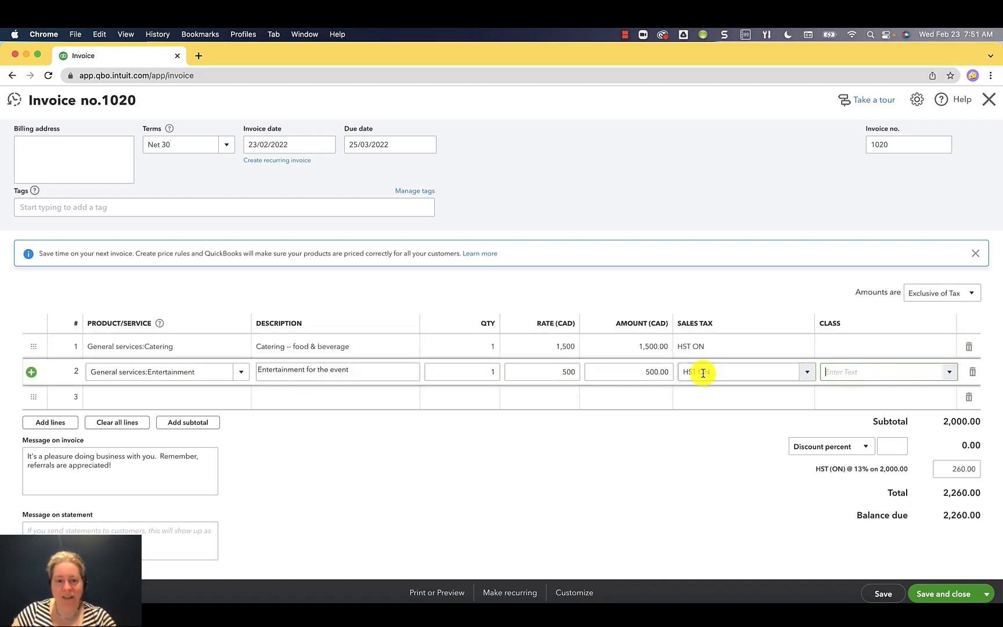
# Add the discount service item on the invoice's third line with a rate of -100
pyautogui.click(164, 391)
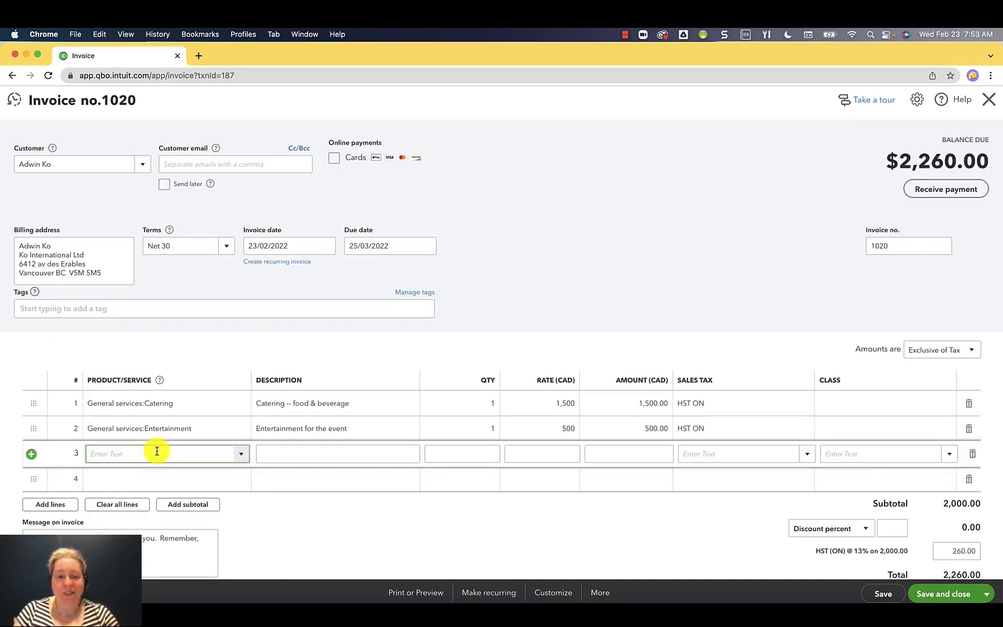
pyautogui.write('discoun')
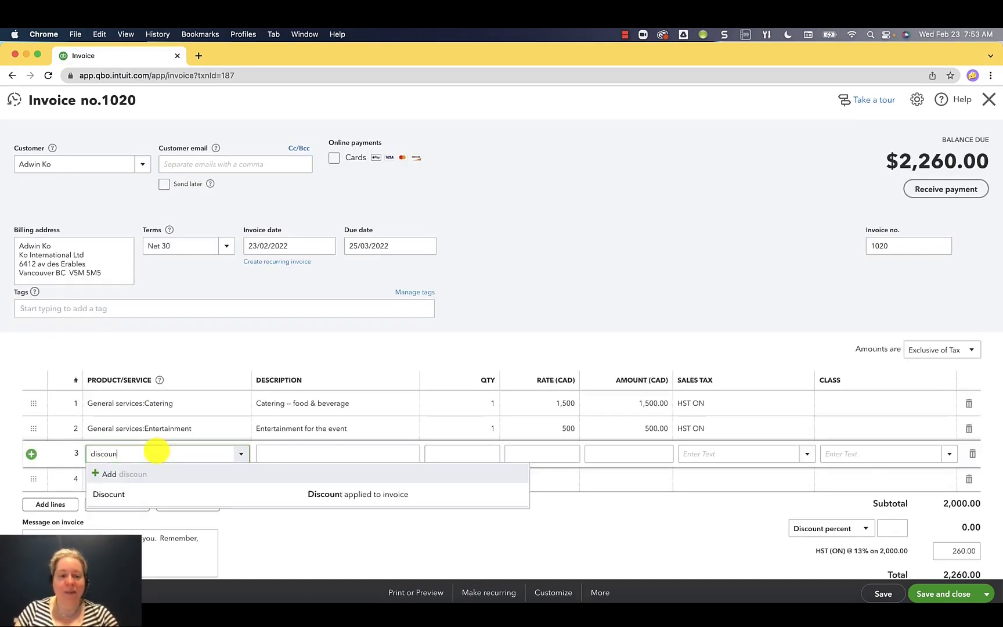
pyautogui.click(123, 494)
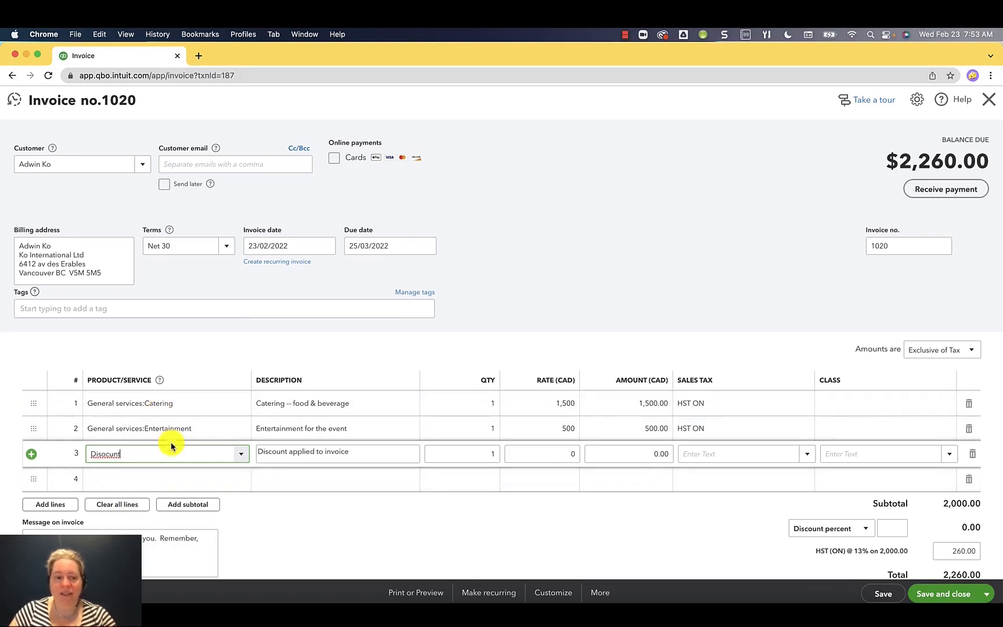
pyautogui.press('Tab')
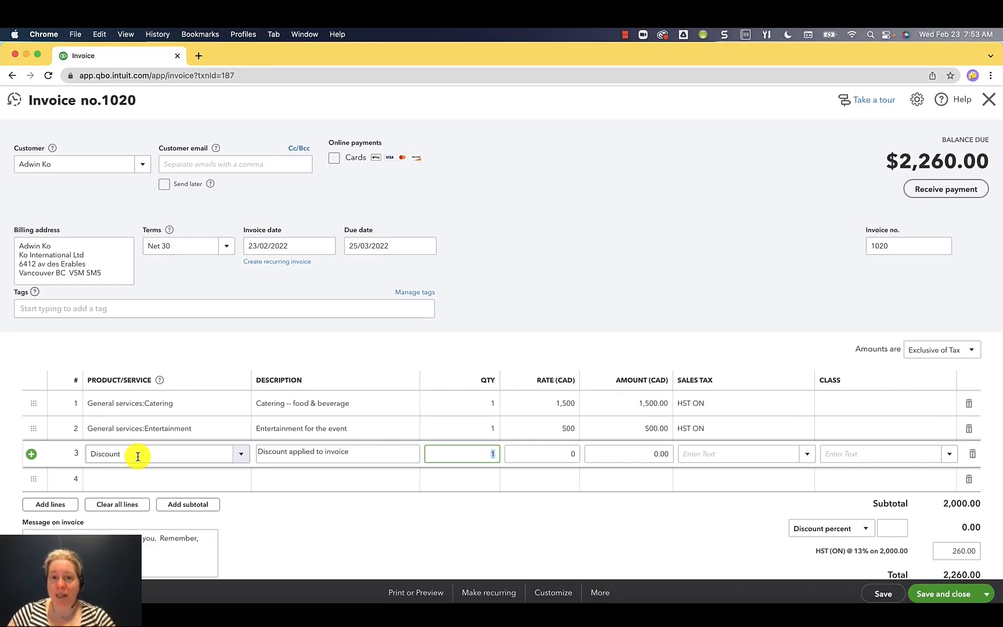
pyautogui.click(539, 462)
pyautogui.write('-100')
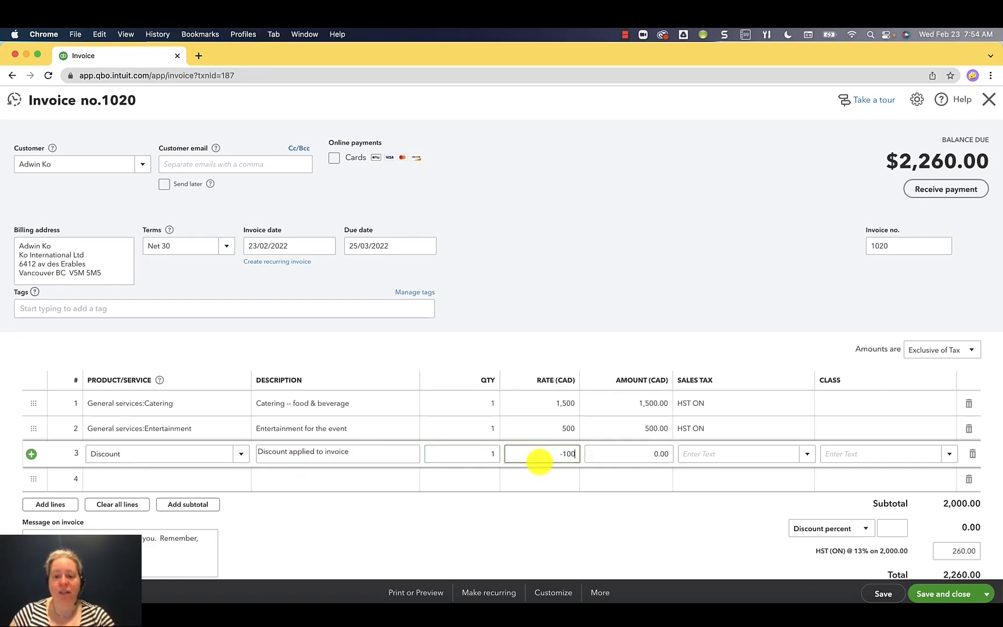
pyautogui.press('Tab')
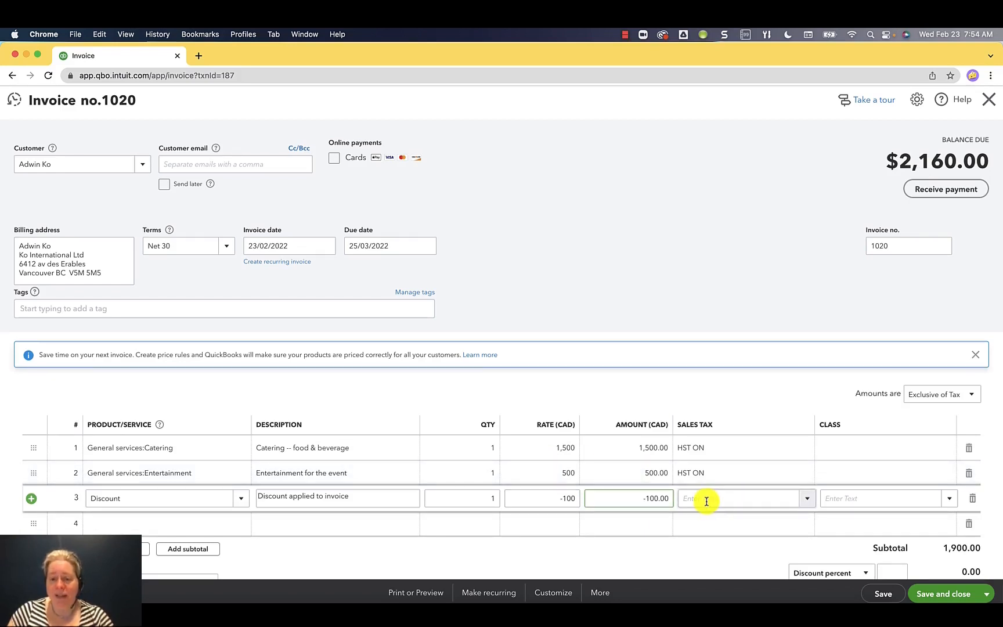
# Apply the HST ON sales tax to the discount line, then save and close the invoice
pyautogui.click(706, 502)
pyautogui.write('HST ON')
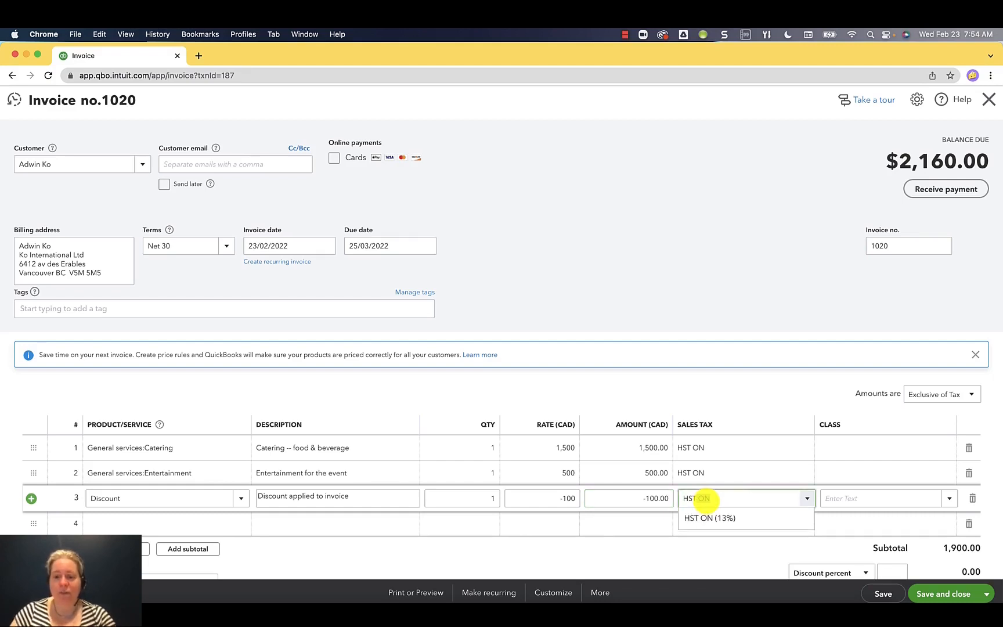
pyautogui.click(723, 520)
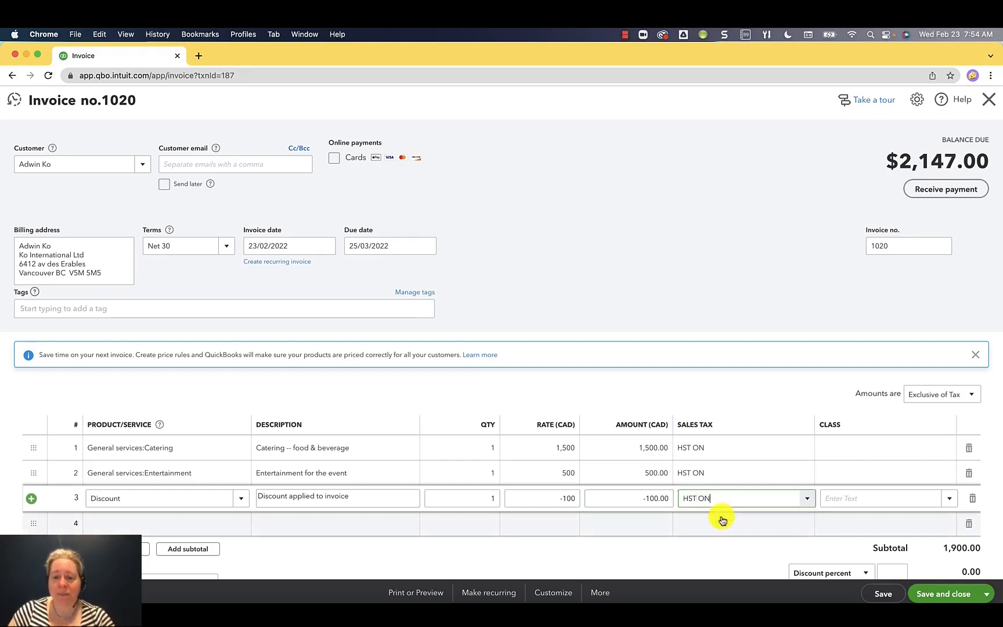
pyautogui.scroll(-1, 723, 521)
pyautogui.click(693, 518)
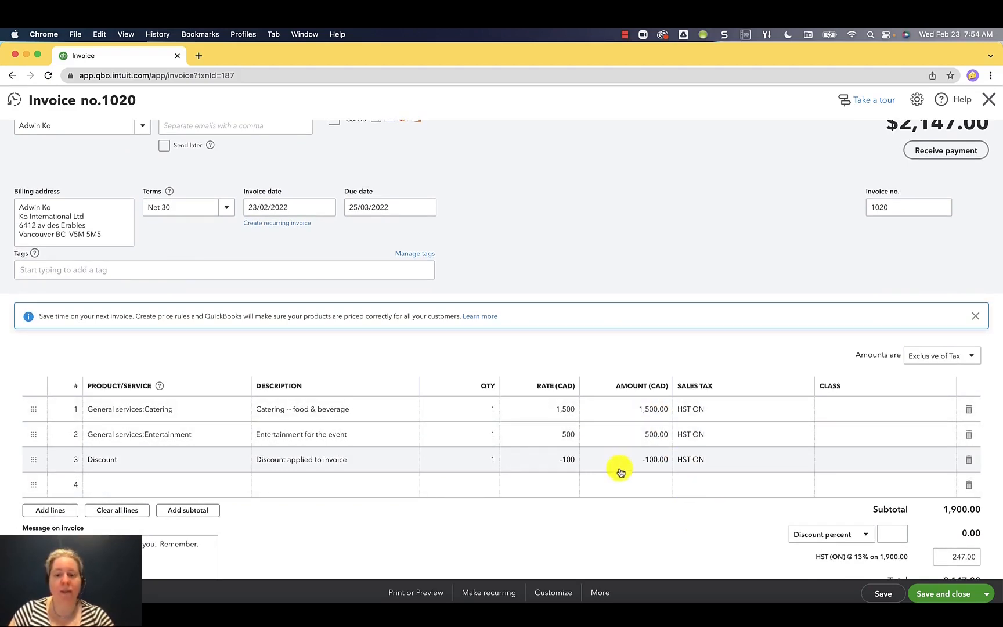
pyautogui.scroll(-3, 623, 471)
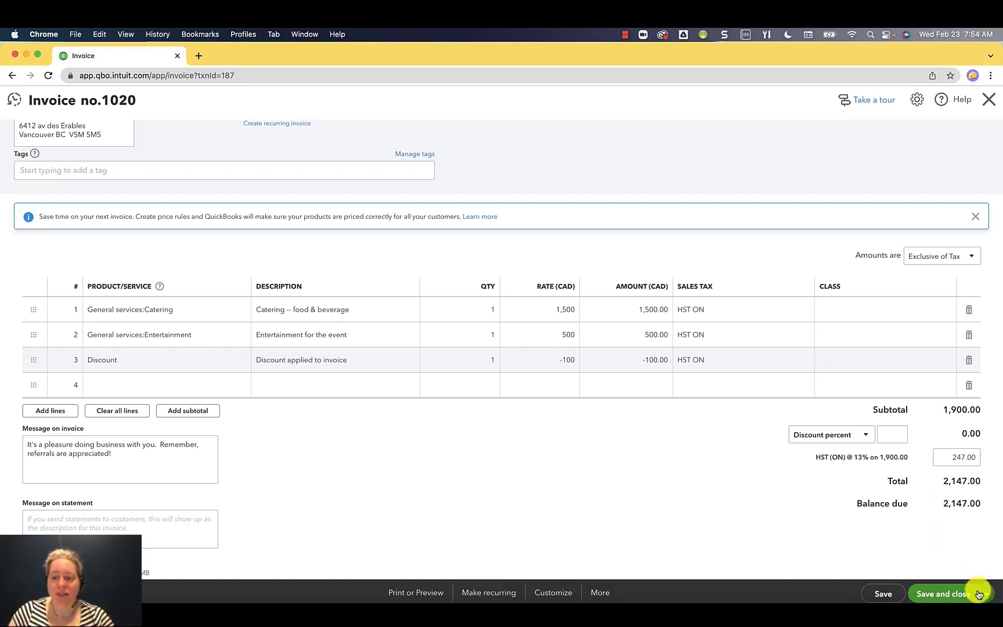
pyautogui.click(938, 593)
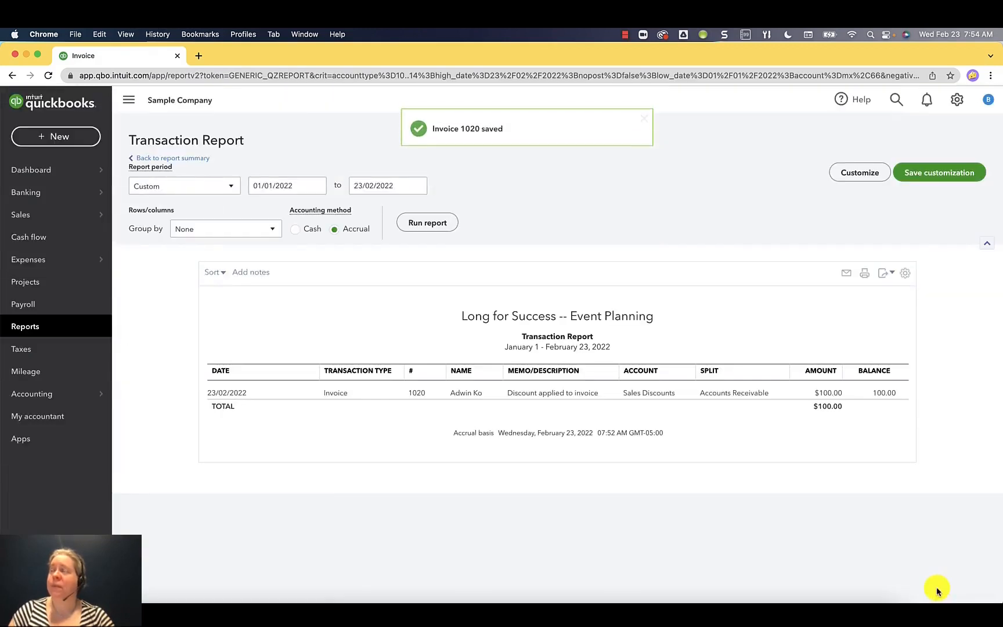
# Open the Profit and Loss report from the favourite reports
pyautogui.click(31, 329)
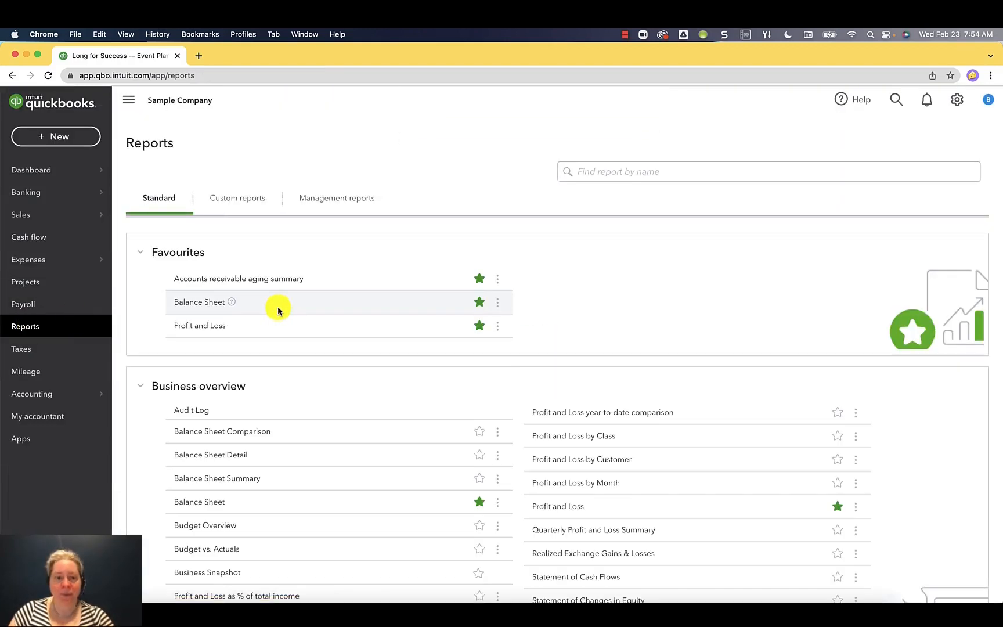
pyautogui.click(201, 326)
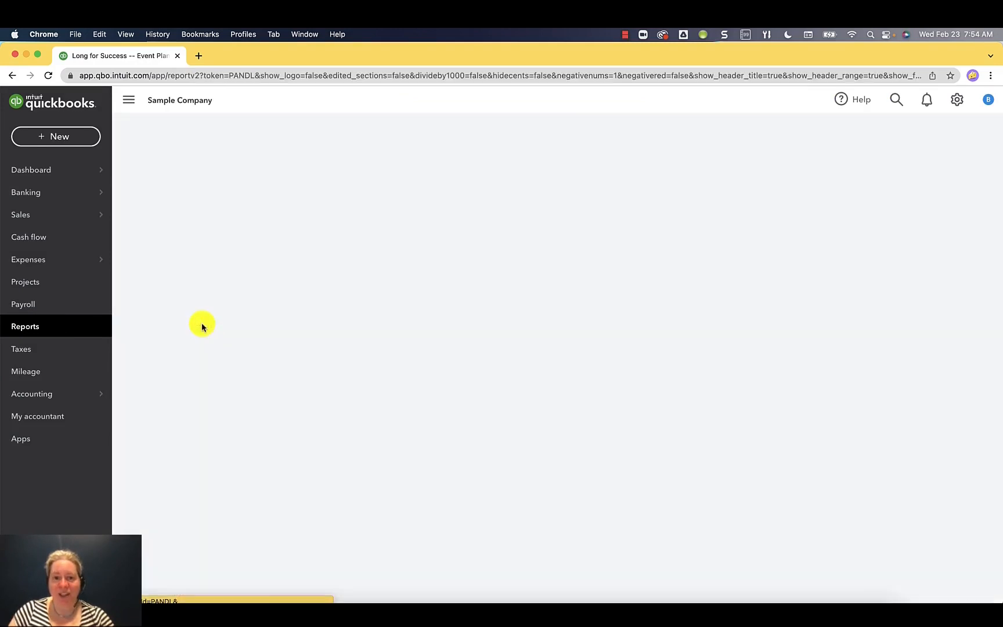